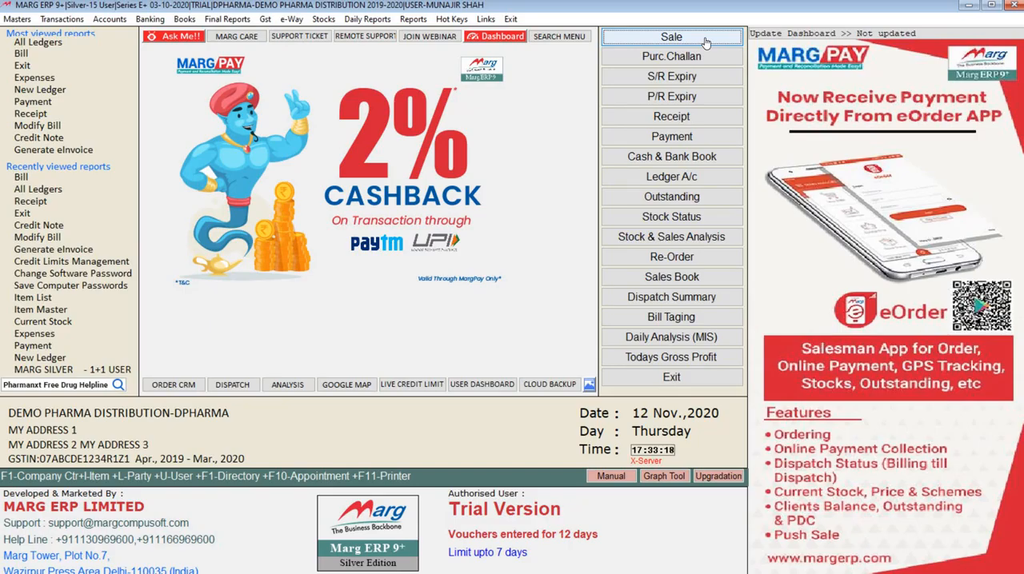
pyautogui.click(706, 42)
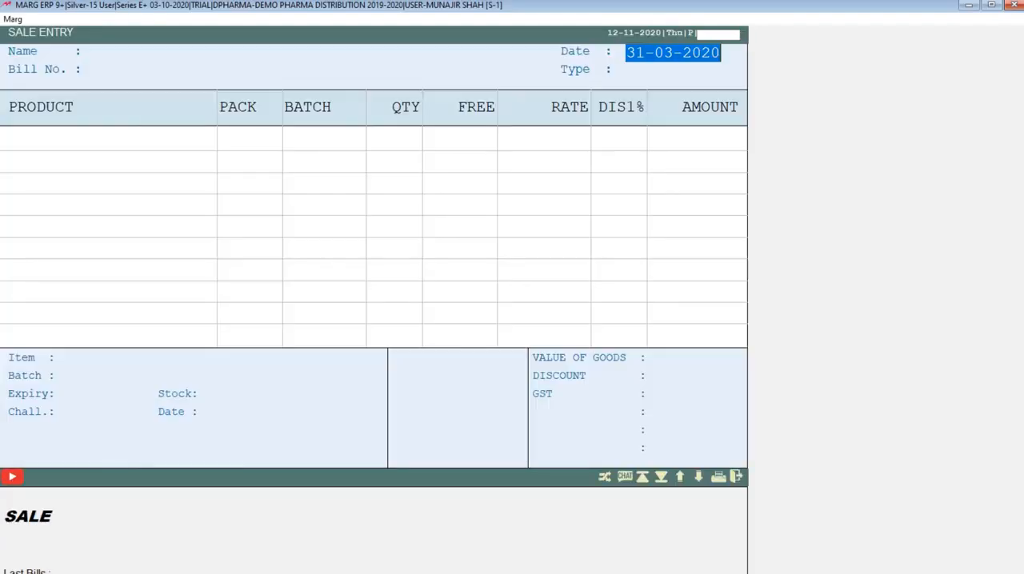
pyautogui.press('Escape')
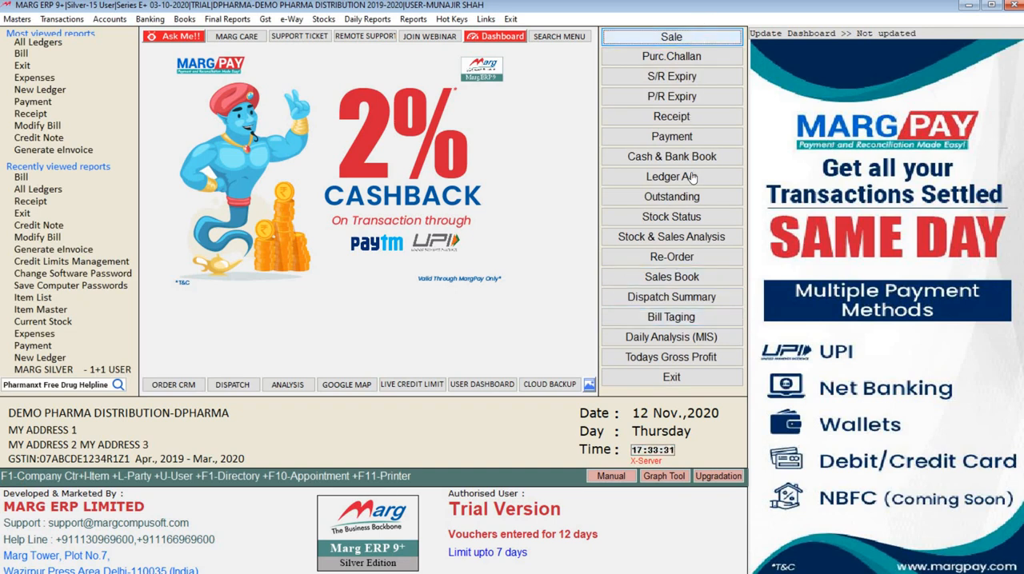
pyautogui.click(708, 44)
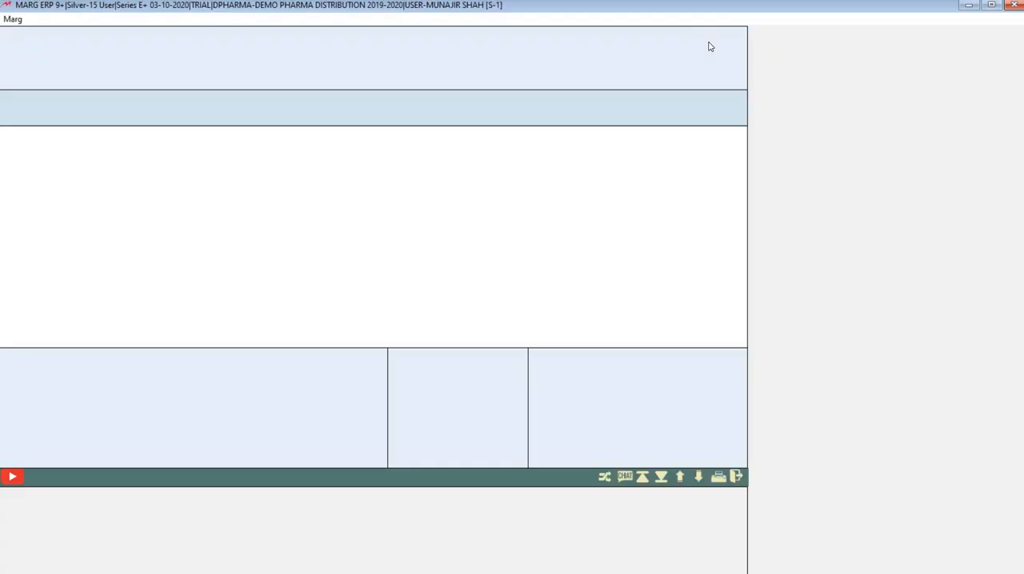
pyautogui.press('Escape')
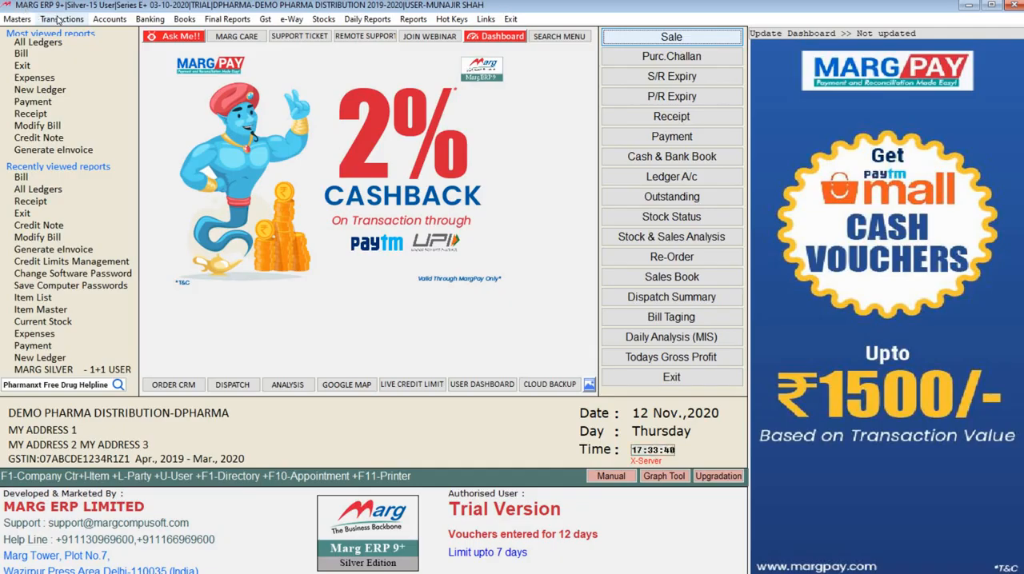
# Start a new sale bill dated 31-03-2020 and allow its difference from the current date.
pyautogui.click(58, 19)
pyautogui.moveTo(164, 45)
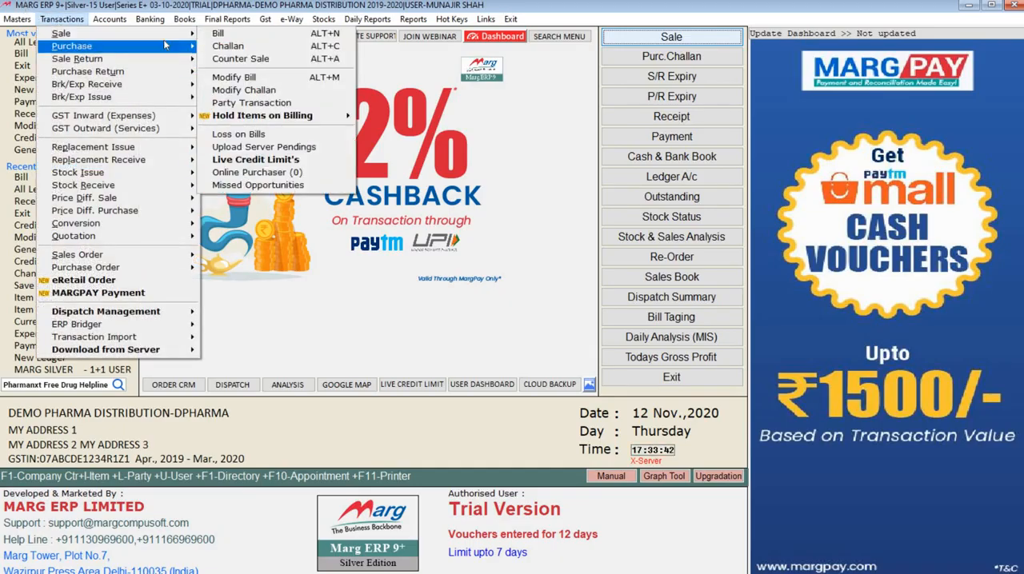
pyautogui.click(213, 36)
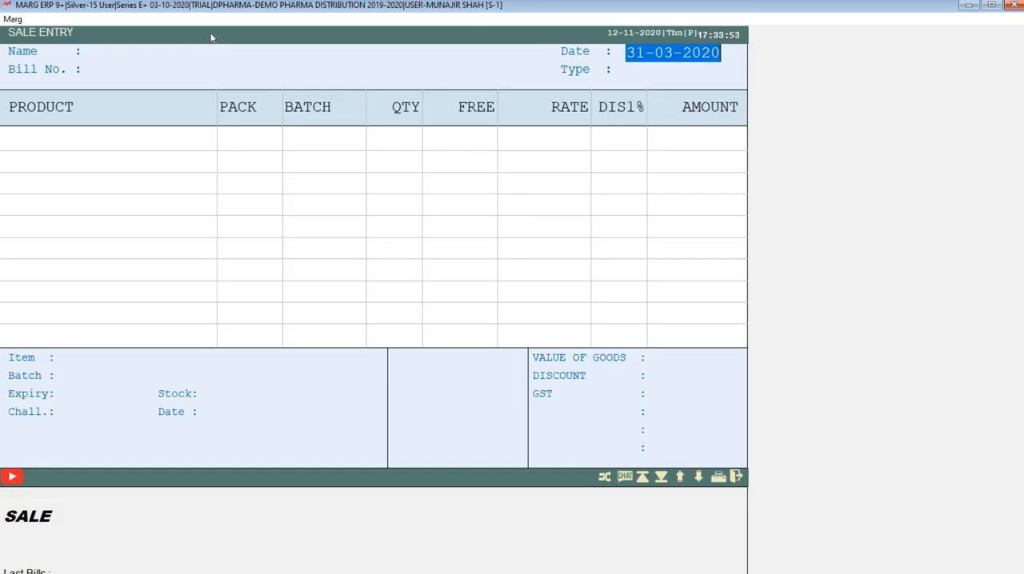
pyautogui.press('Return')
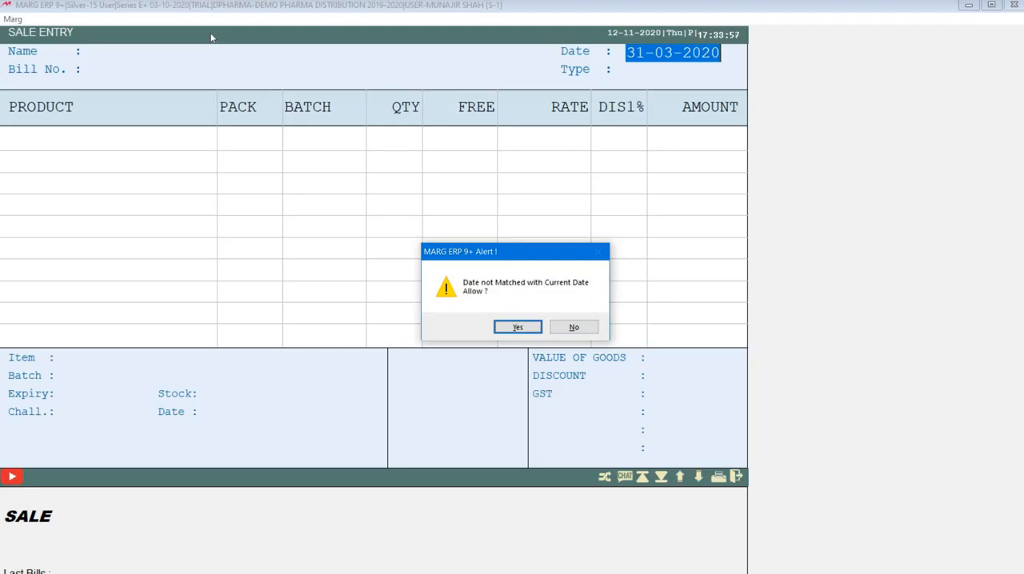
pyautogui.press('Return')
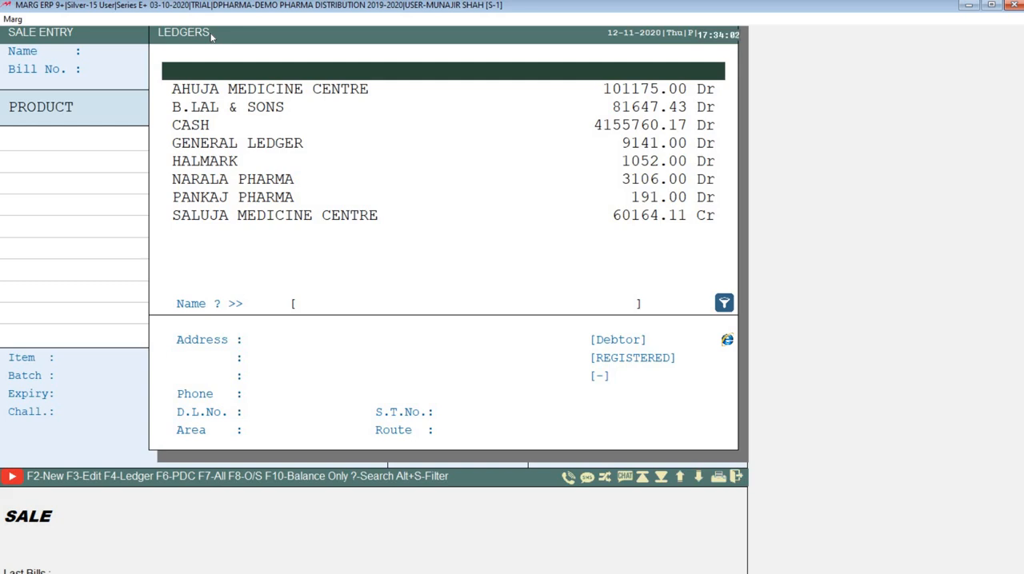
# Look through the party ledgers offered for the sale bill, examining their balances and address details.
pyautogui.press('Down')
pyautogui.press('Down')
pyautogui.press('Down')
pyautogui.press('Down')
pyautogui.press('Down')
pyautogui.press('Down')
pyautogui.press('Down')
pyautogui.press('Up')
pyautogui.press('Up')
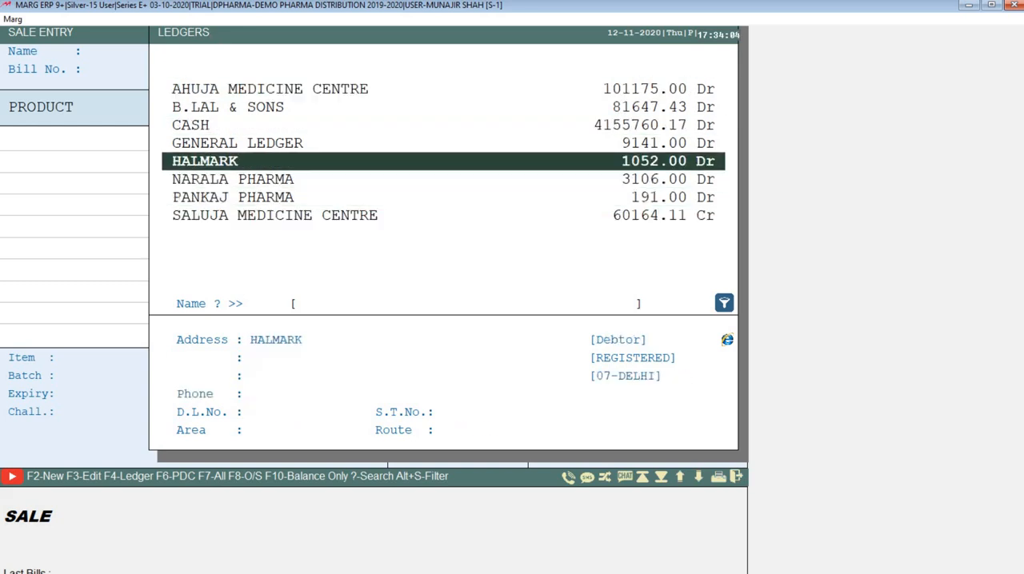
pyautogui.press('Up')
pyautogui.press('Up')
pyautogui.press('Up')
pyautogui.press('Up')
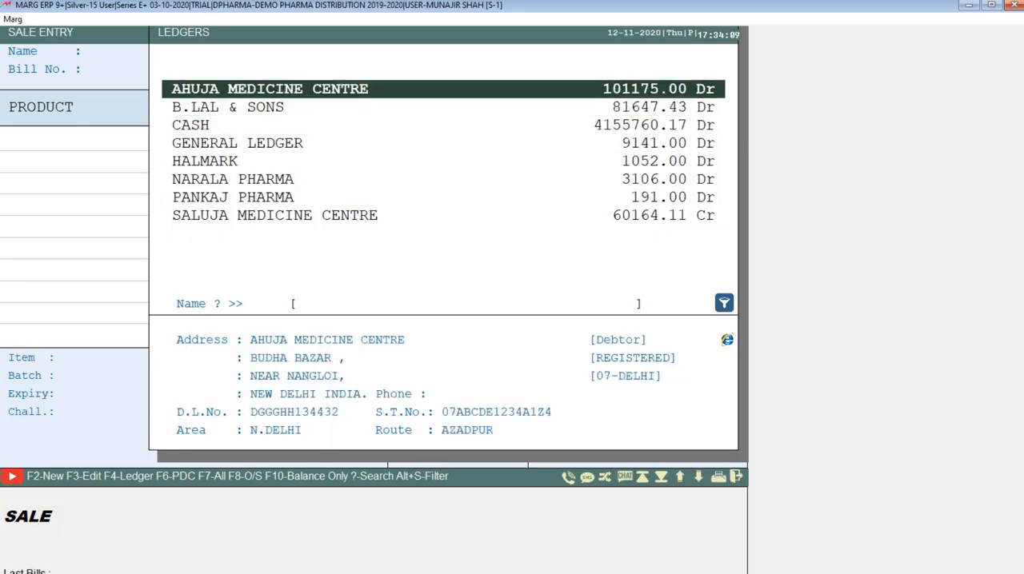
pyautogui.press('Down')
pyautogui.press('Down')
pyautogui.press('Down')
pyautogui.press('Down')
pyautogui.press('Down')
pyautogui.press('Down')
pyautogui.press('Down')
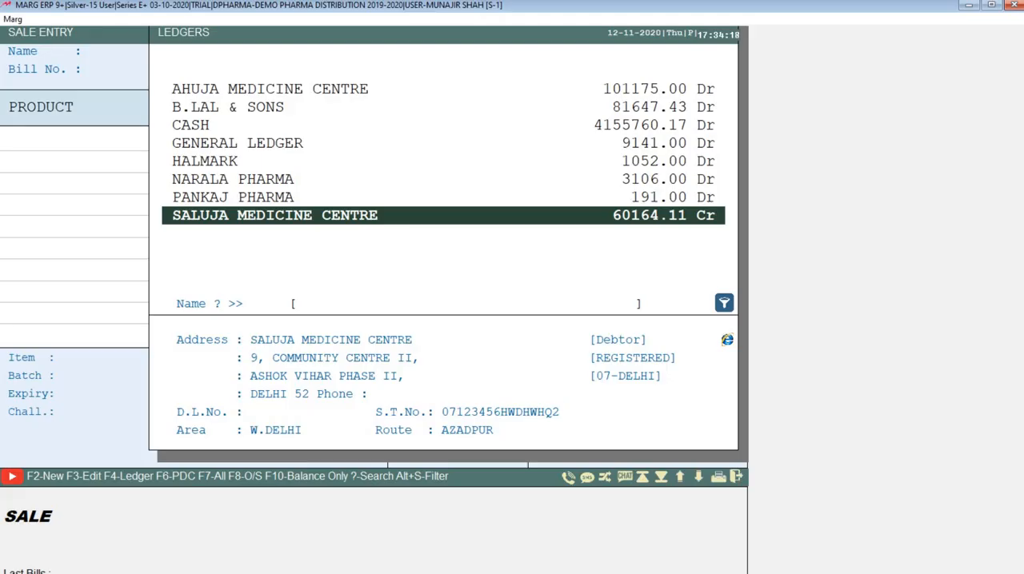
pyautogui.press('Up')
pyautogui.press('Up')
pyautogui.press('Up')
pyautogui.press('Up')
pyautogui.press('Up')
pyautogui.press('Up')
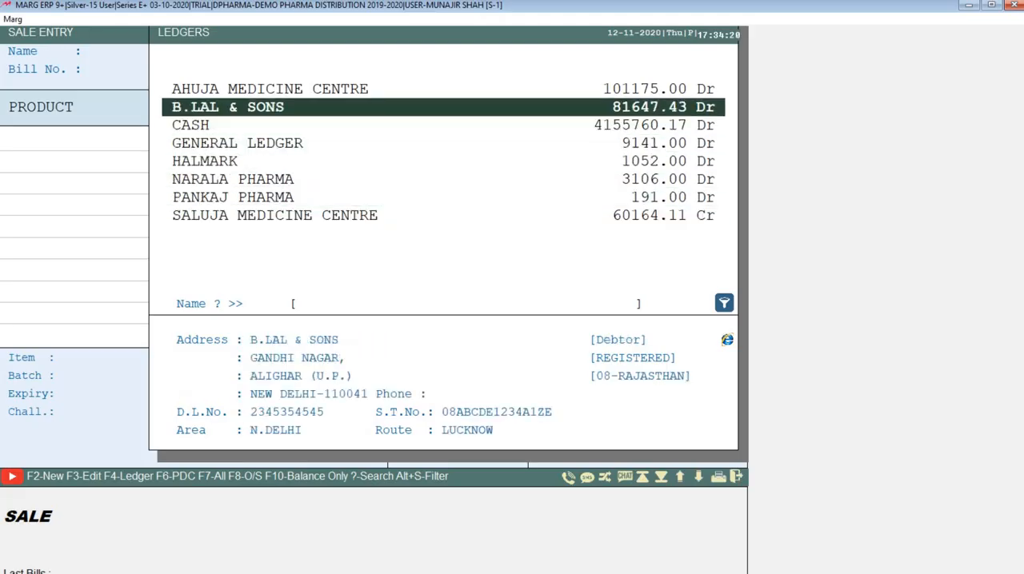
pyautogui.press('Down')
pyautogui.press('Down')
pyautogui.press('Down')
pyautogui.press('Down')
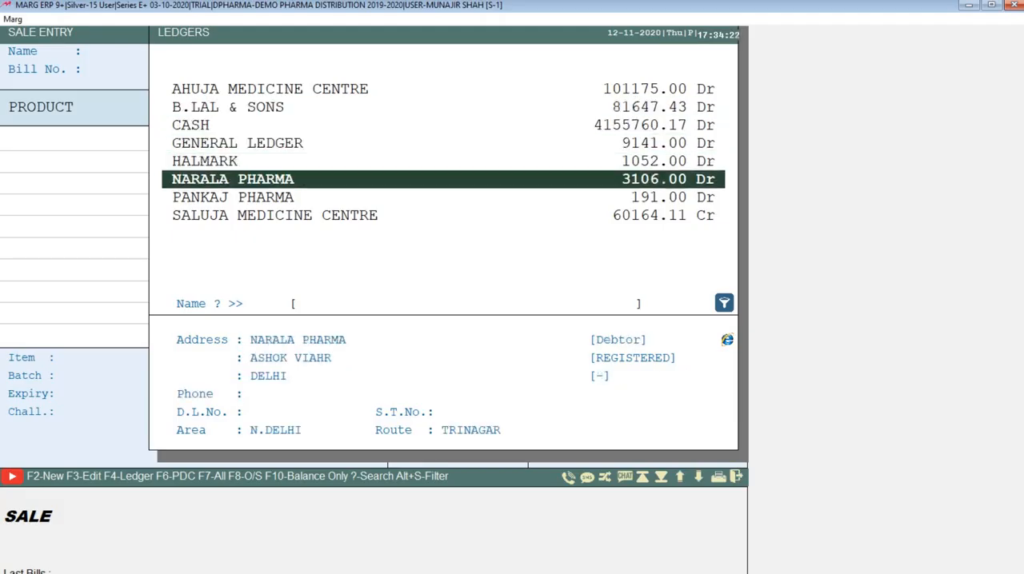
# Search the party ledgers for names starting with H, look through the neighbouring parties and clear the search.
pyautogui.write('Hd')
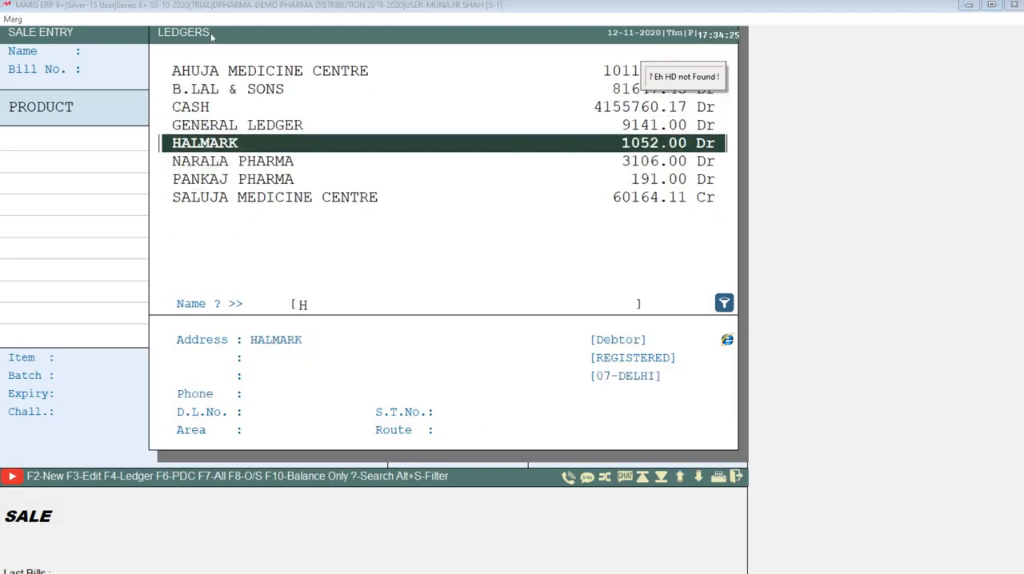
pyautogui.press('Up')
pyautogui.press('Up')
pyautogui.press('Up')
pyautogui.press('Down')
pyautogui.press('Down')
pyautogui.press('Down')
pyautogui.press('Down')
pyautogui.press('Down')
pyautogui.press('Down')
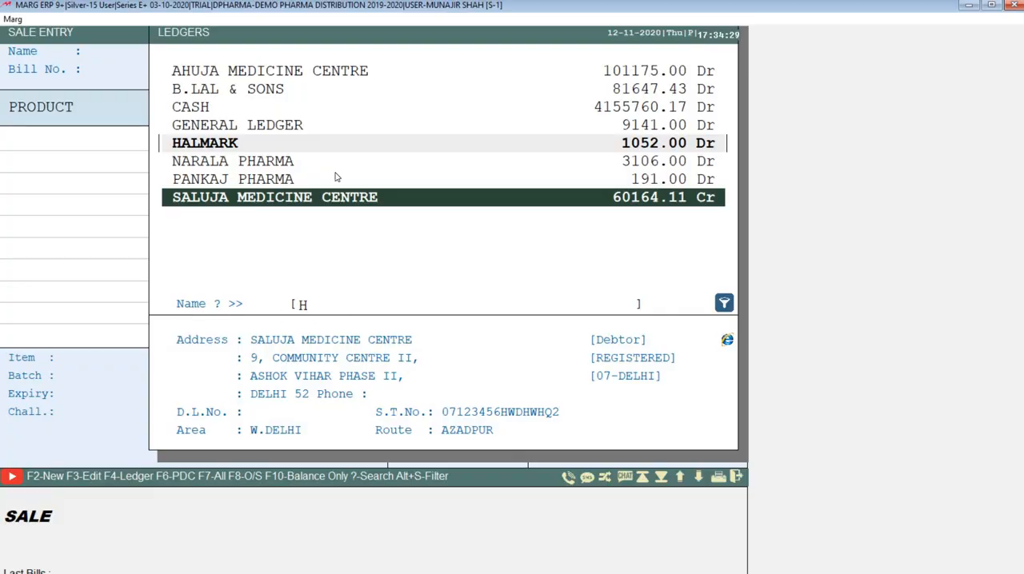
pyautogui.press('Up')
pyautogui.press('Up')
pyautogui.press('Up')
pyautogui.press('Up')
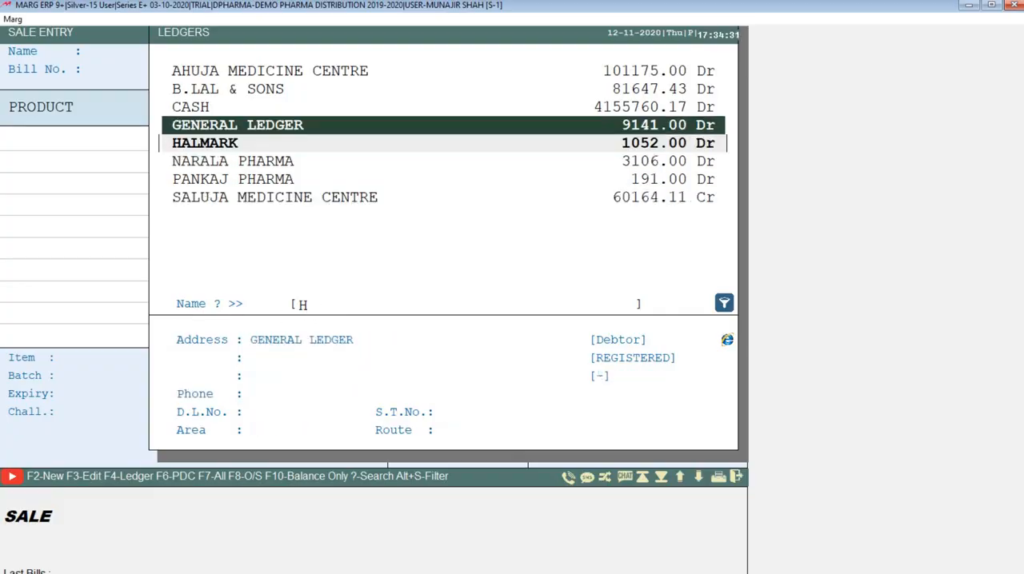
pyautogui.press('BackSpace')
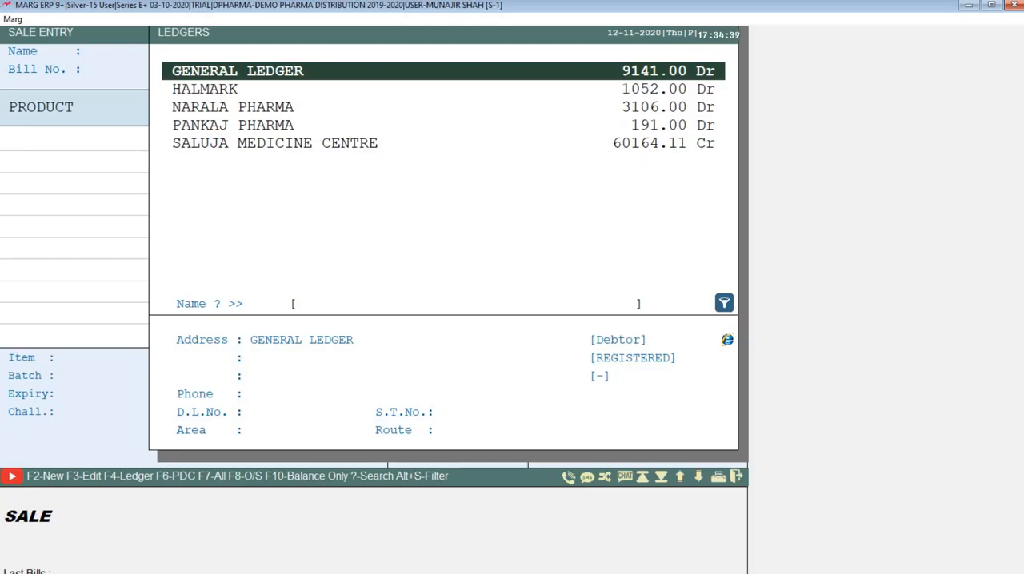
# Create a new party ledger SB TRADERS under SUNDRY DEBTORS with Bill by Bill balancing and a 0.00 Dr opening balance.
pyautogui.press('F2')
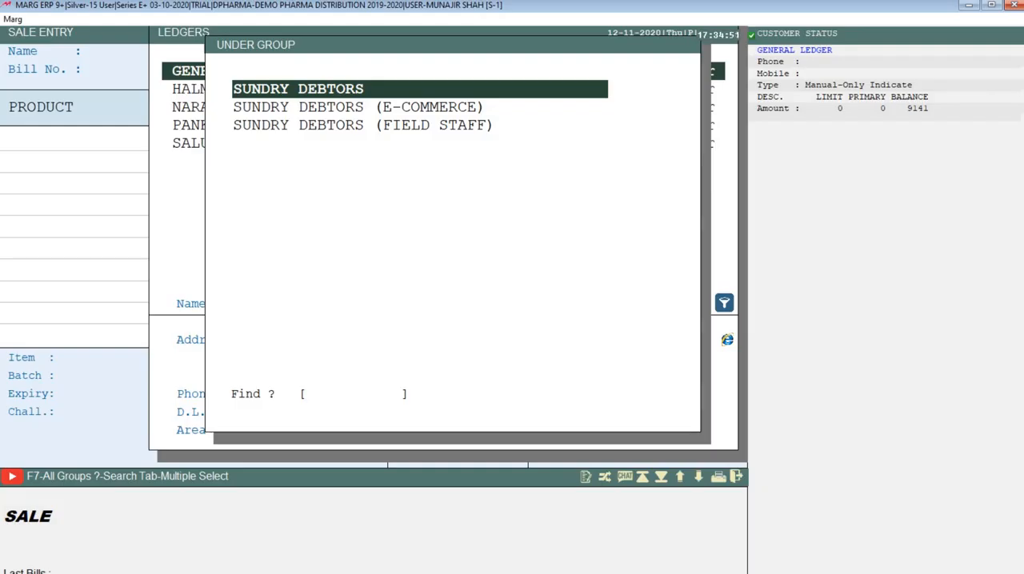
pyautogui.press('Return')
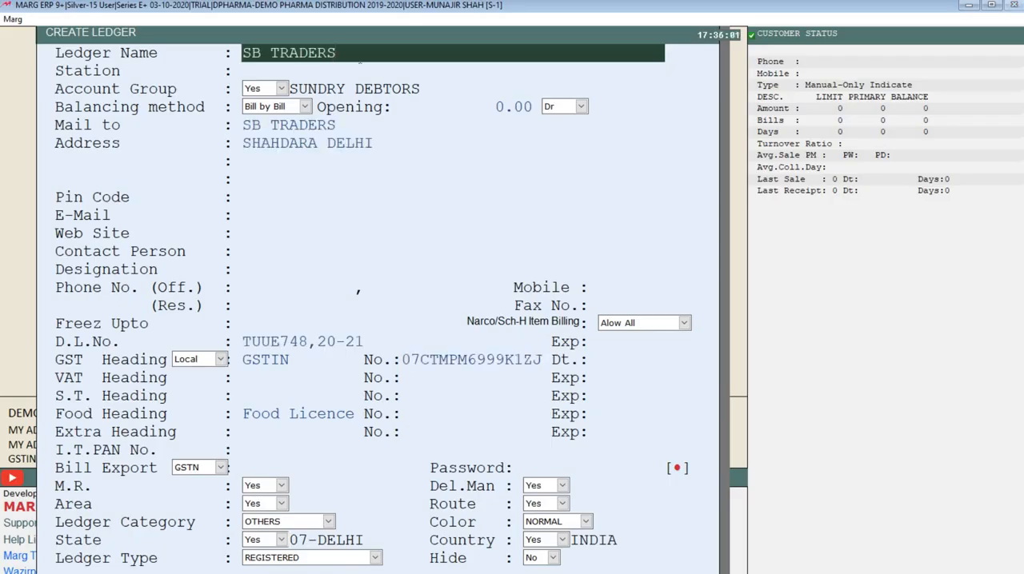
pyautogui.press('Return')
pyautogui.press('Return')
pyautogui.press('Return')
pyautogui.press('Return')
pyautogui.press('Return')
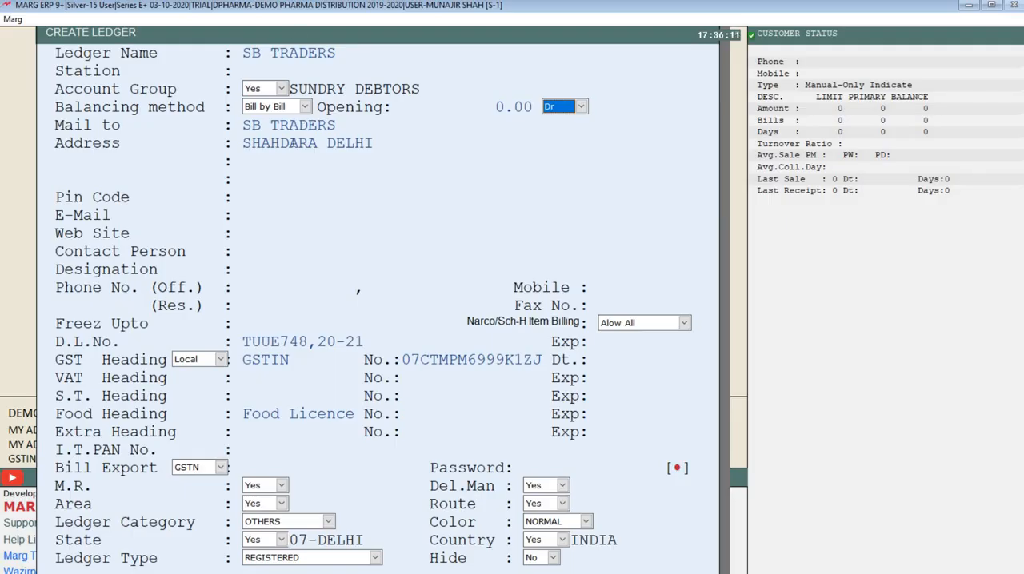
# Keep the ledger's mailing name and first address line, leaving the other address lines and the pin code blank.
pyautogui.click(289, 142)
pyautogui.press('Return')
pyautogui.press('Return')
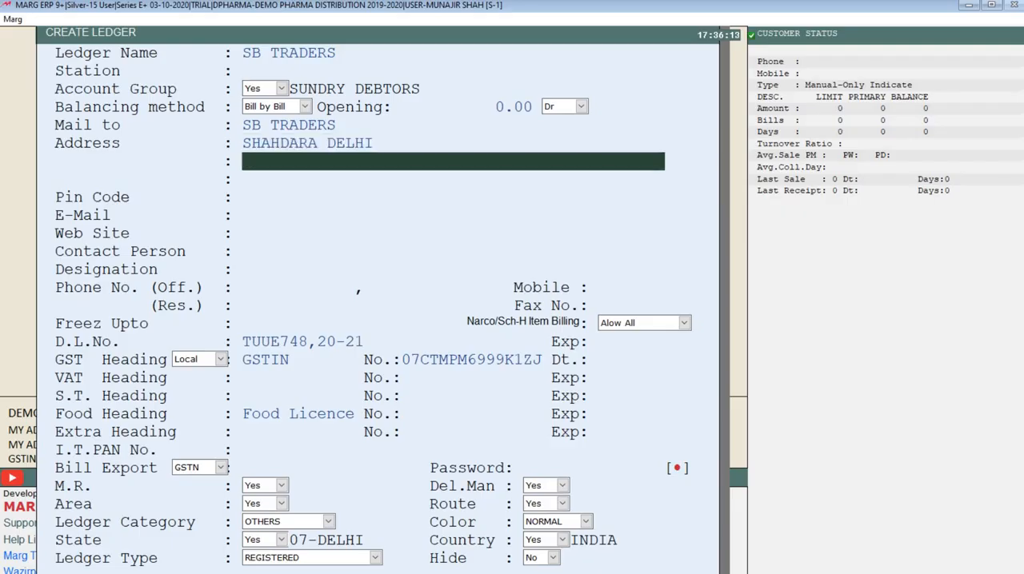
pyautogui.press('Up')
pyautogui.press('Up')
pyautogui.press('Return')
pyautogui.press('Return')
pyautogui.press('Return')
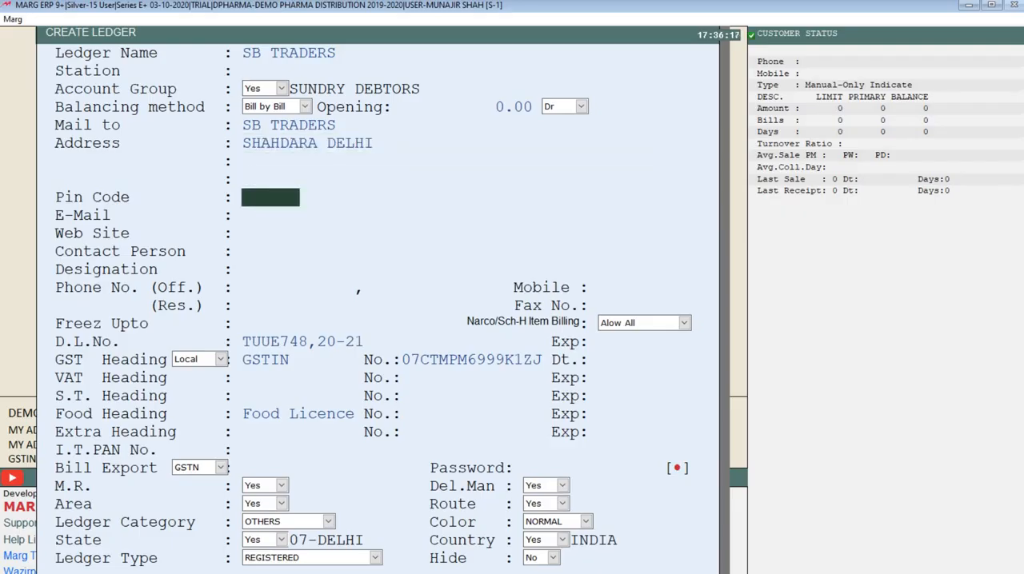
pyautogui.press('Return')
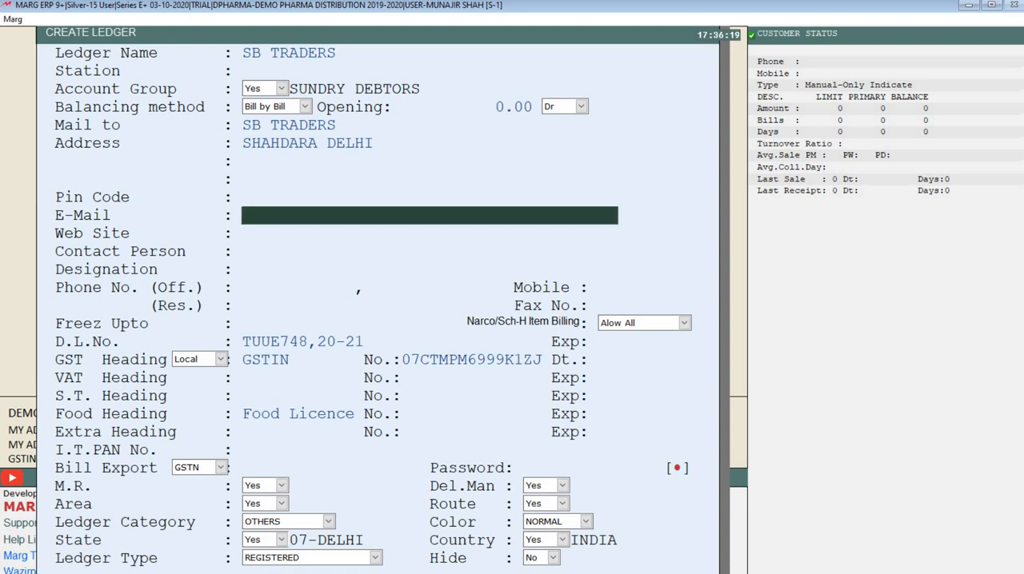
# Leave the ledger's e-mail, web site, contact person, designation and phone fields blank.
pyautogui.press('Return')
pyautogui.press('Return')
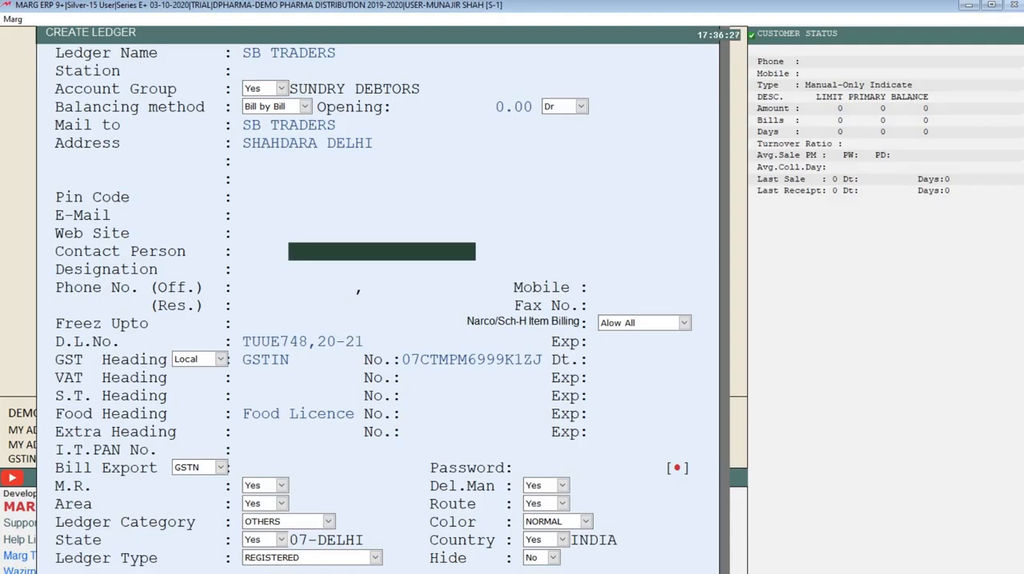
pyautogui.press('Return')
pyautogui.press('Return')
pyautogui.press('Return')
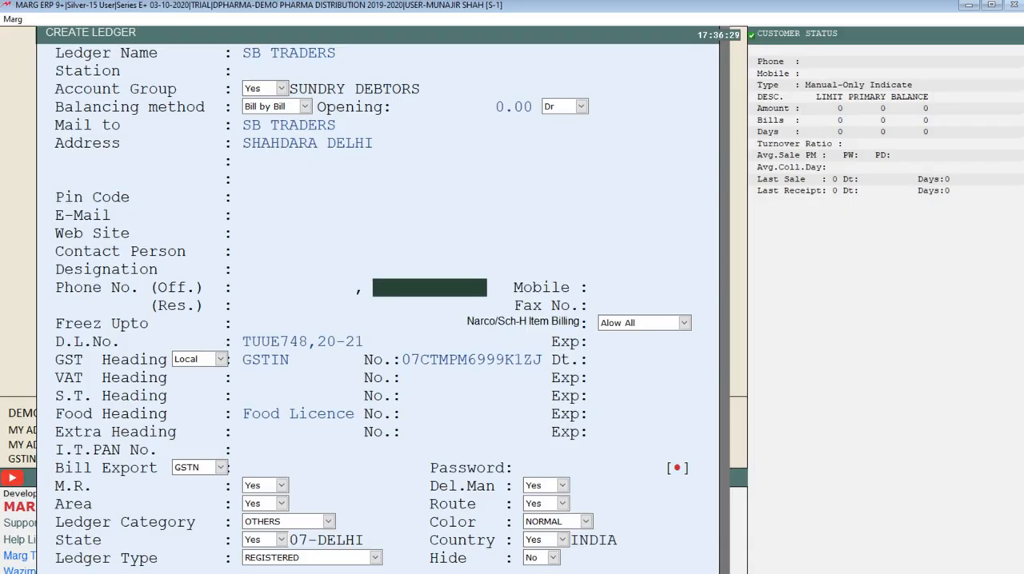
pyautogui.press('Return')
pyautogui.press('Return')
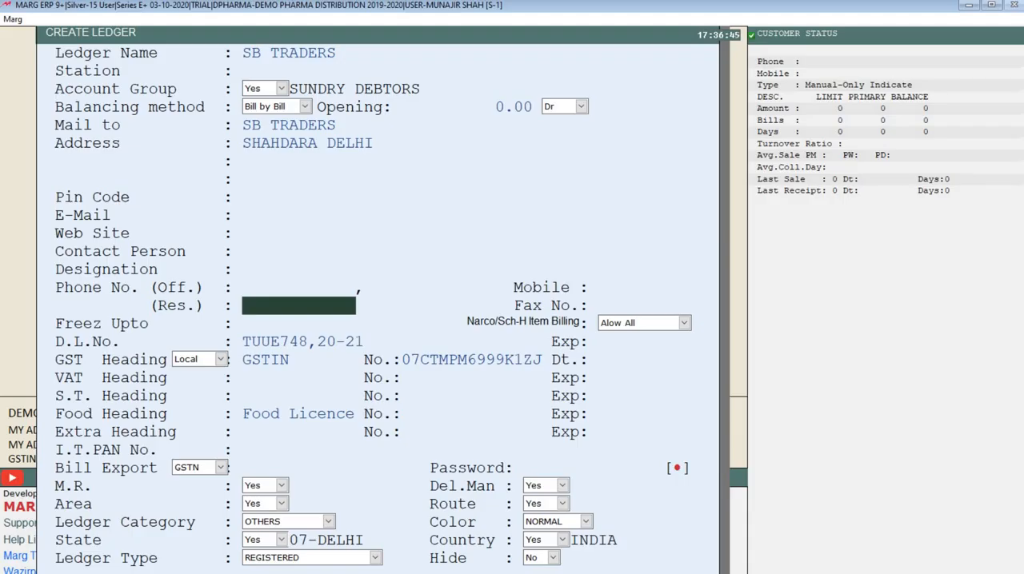
pyautogui.press('Return')
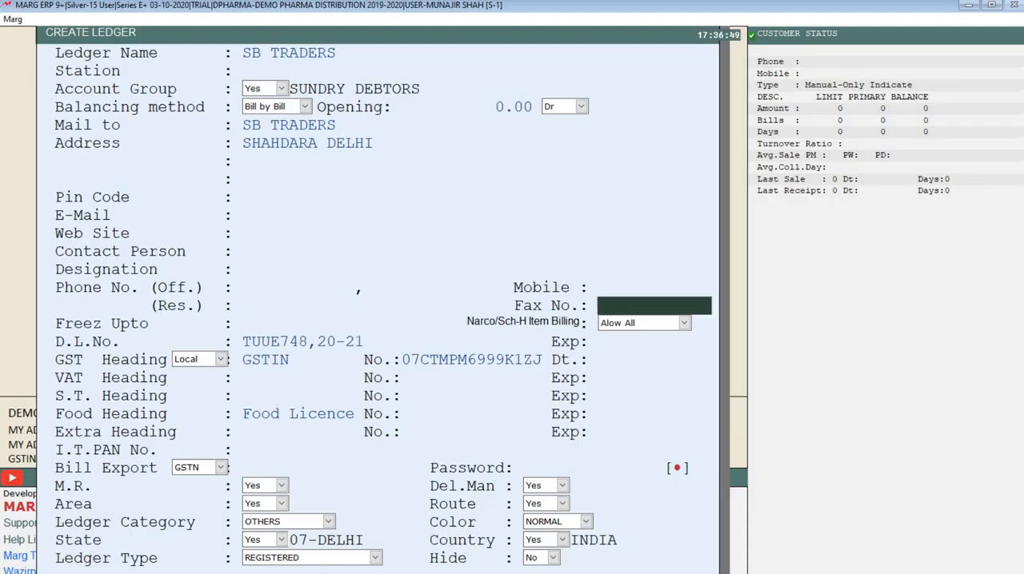
# Keep narcotic item billing on Alow All, the drug licence number, and the Local GST heading with its GSTIN.
pyautogui.press('Return')
pyautogui.press('Return')
pyautogui.press('Return')
pyautogui.press('Return')
pyautogui.press('Return')
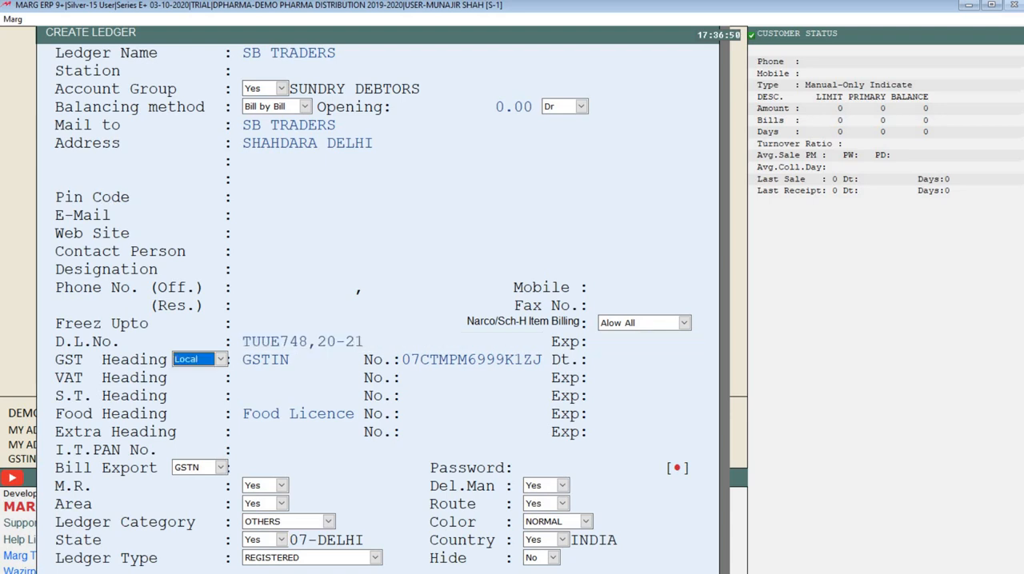
pyautogui.press('Return')
pyautogui.press('Return')
pyautogui.press('Return')
pyautogui.press('Return')
pyautogui.press('Return')
pyautogui.press('Return')
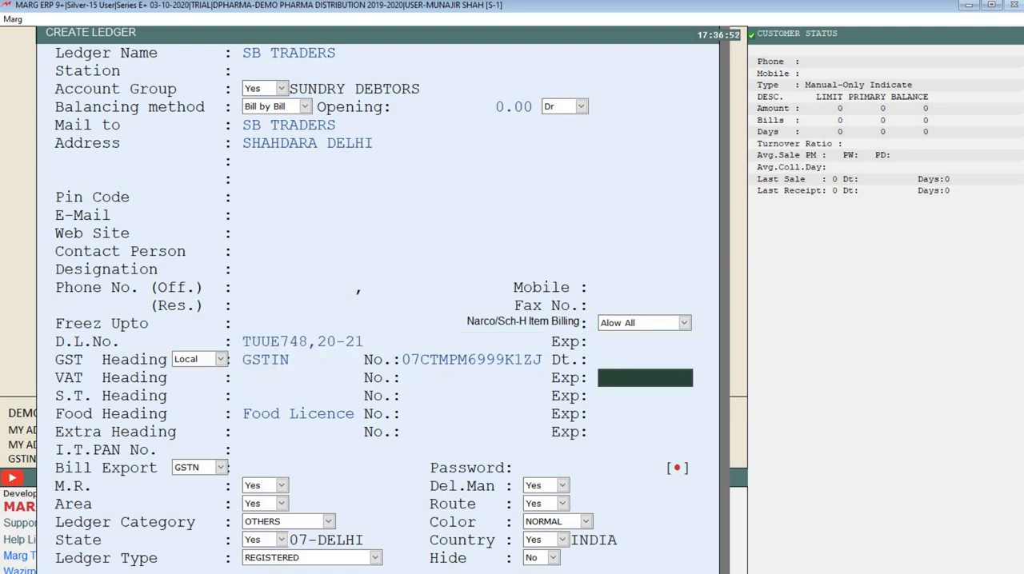
# Leave the S.T., food licence and extra heading details unfilled and accept the ledger's income-tax PAN number.
pyautogui.press('Return')
pyautogui.press('Return')
pyautogui.press('Return')
pyautogui.press('Return')
pyautogui.press('Return')
pyautogui.press('Return')
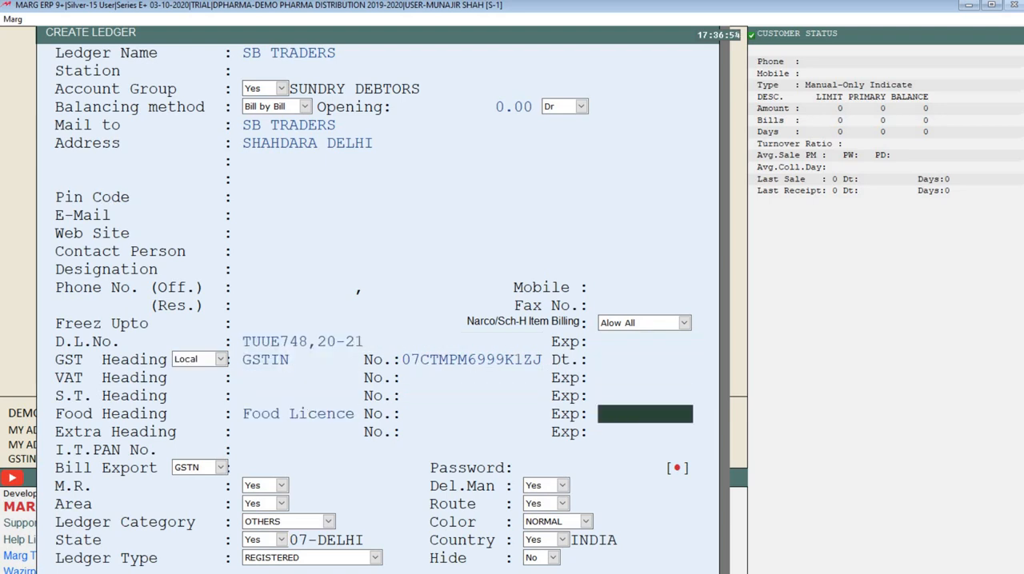
pyautogui.press('Return')
pyautogui.press('Return')
pyautogui.press('Return')
pyautogui.press('Return')
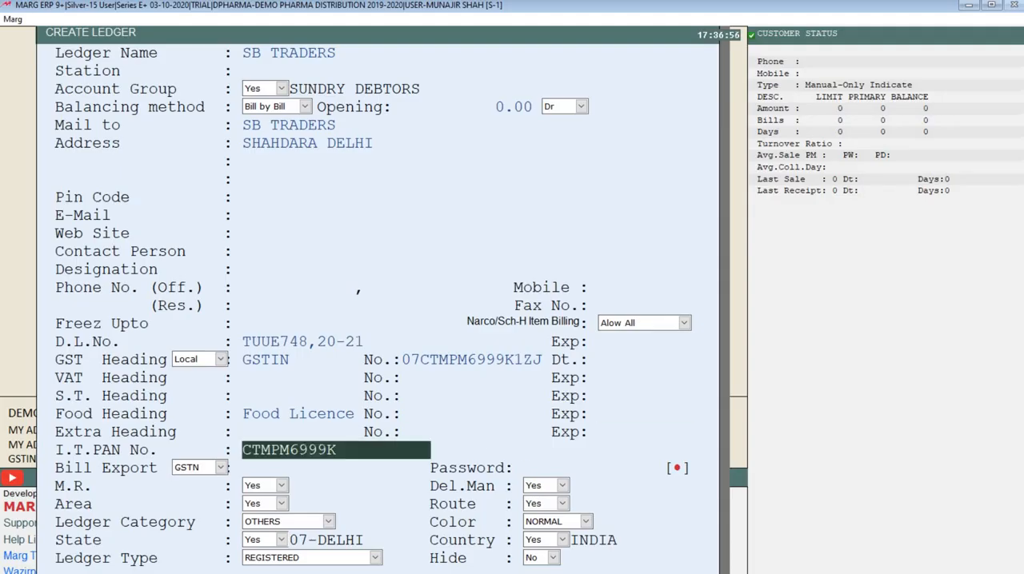
pyautogui.press('Return')
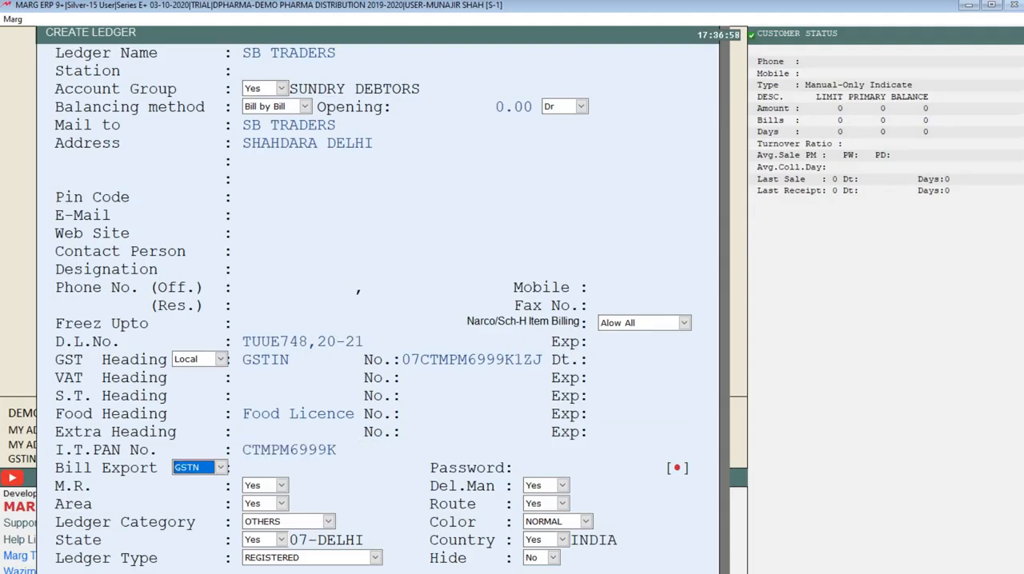
# Accept GSTN bill export, category OTHERS, color NORMAL, state 07-DELHI, country INDIA and ledger type REGISTERED for the new ledger.
pyautogui.press('Return')
pyautogui.press('Return')
pyautogui.press('Return')
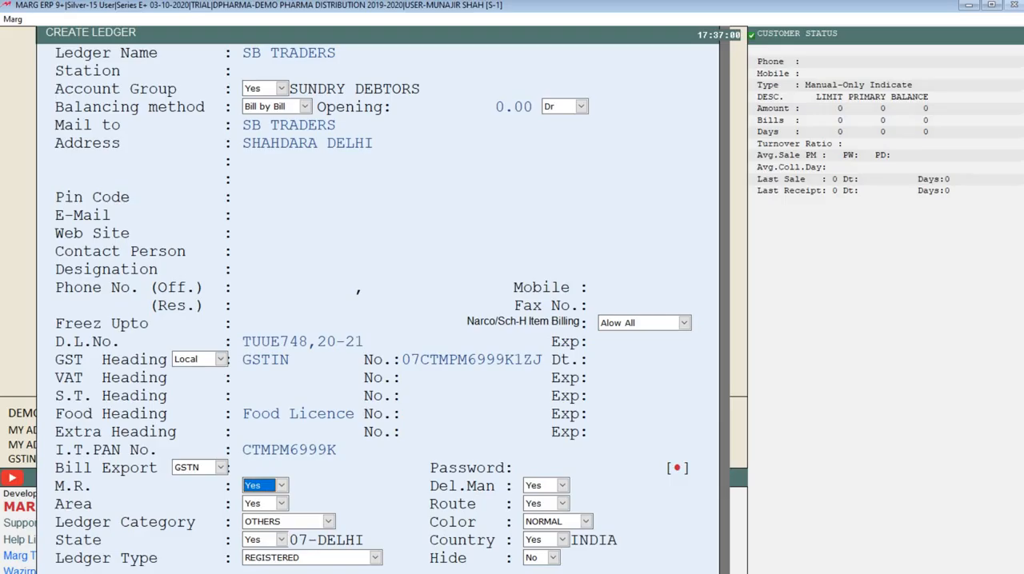
pyautogui.press('Return')
pyautogui.press('Return')
pyautogui.press('Return')
pyautogui.press('Return')
pyautogui.press('Return')
pyautogui.press('Return')
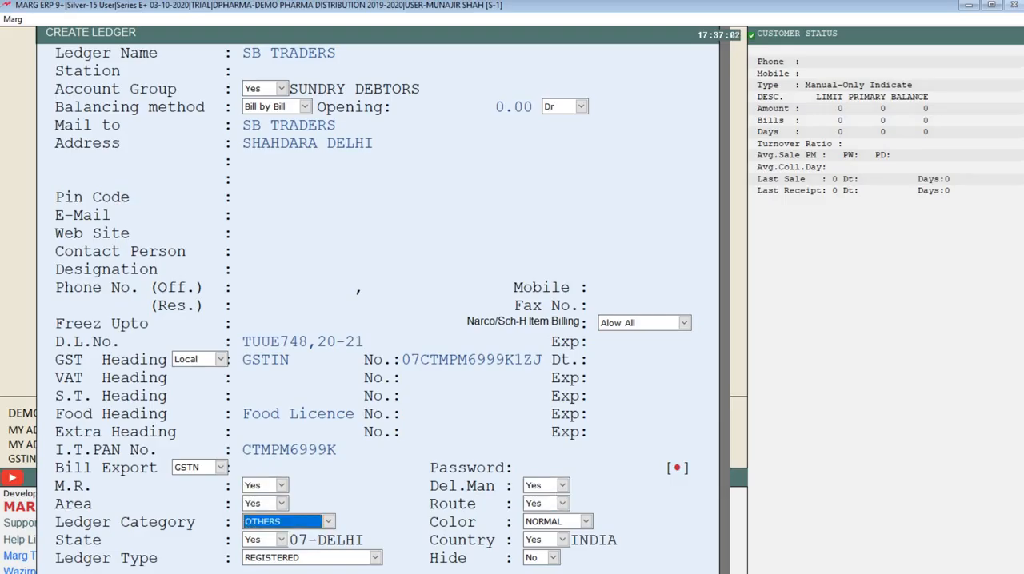
pyautogui.press('Return')
pyautogui.press('Return')
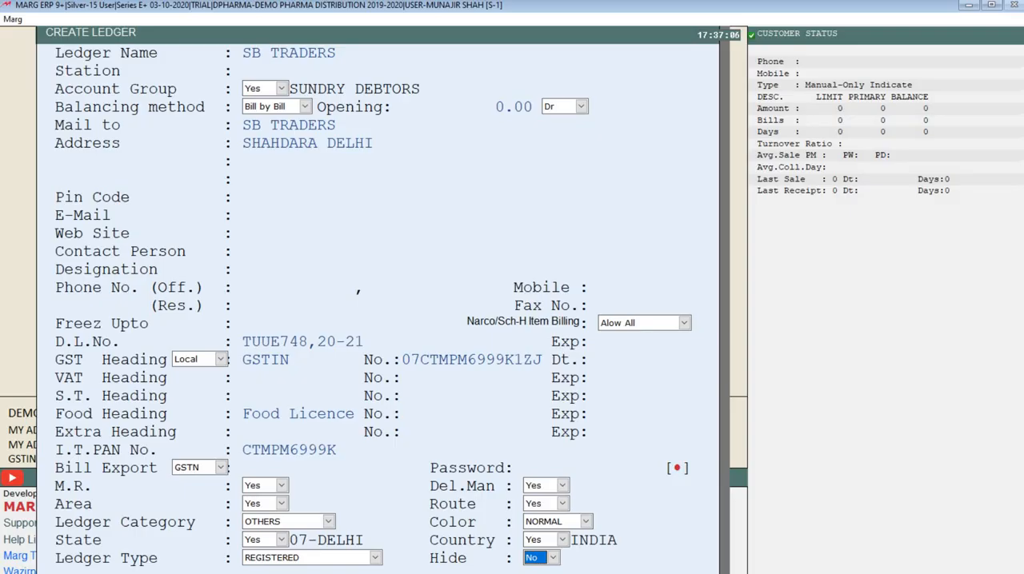
# Save the new ledger with Hide set to No and select SB TRADERS as the sale bill's customer.
pyautogui.press('Return')
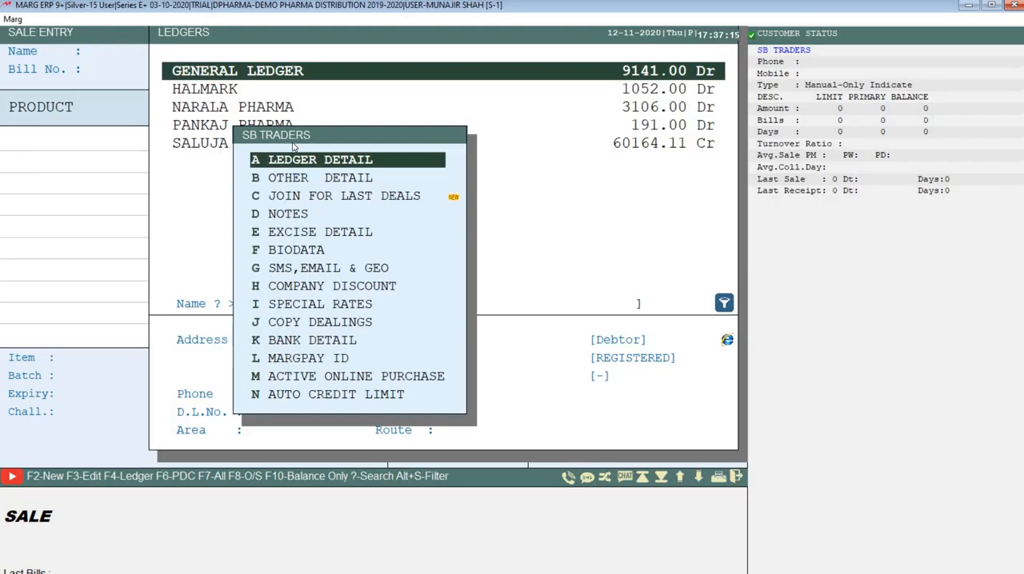
pyautogui.press('Escape')
pyautogui.press('Up')
pyautogui.press('Up')
pyautogui.press('Up')
pyautogui.press('Up')
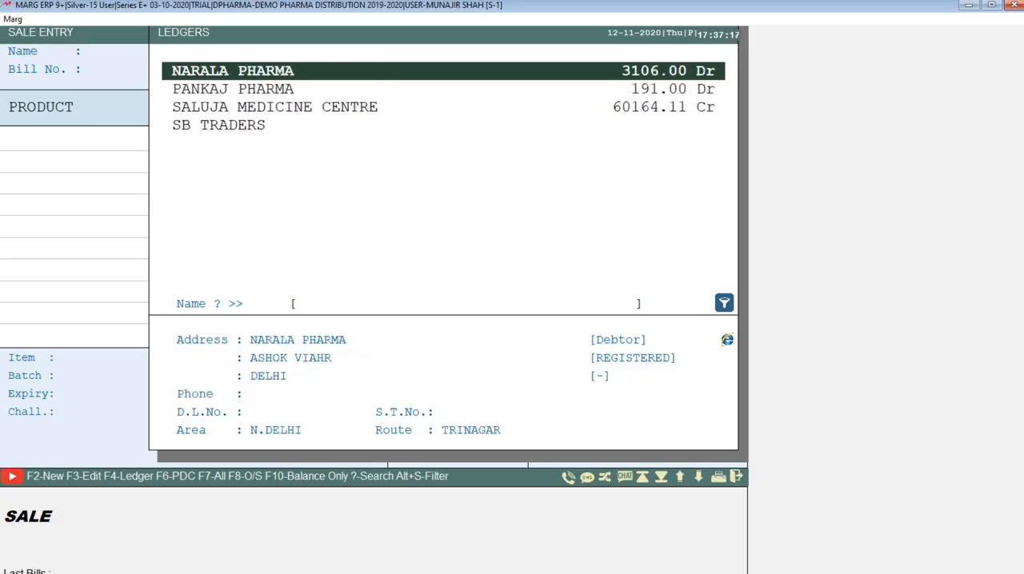
pyautogui.press('Down')
pyautogui.press('Down')
pyautogui.press('Down')
pyautogui.press('Down')
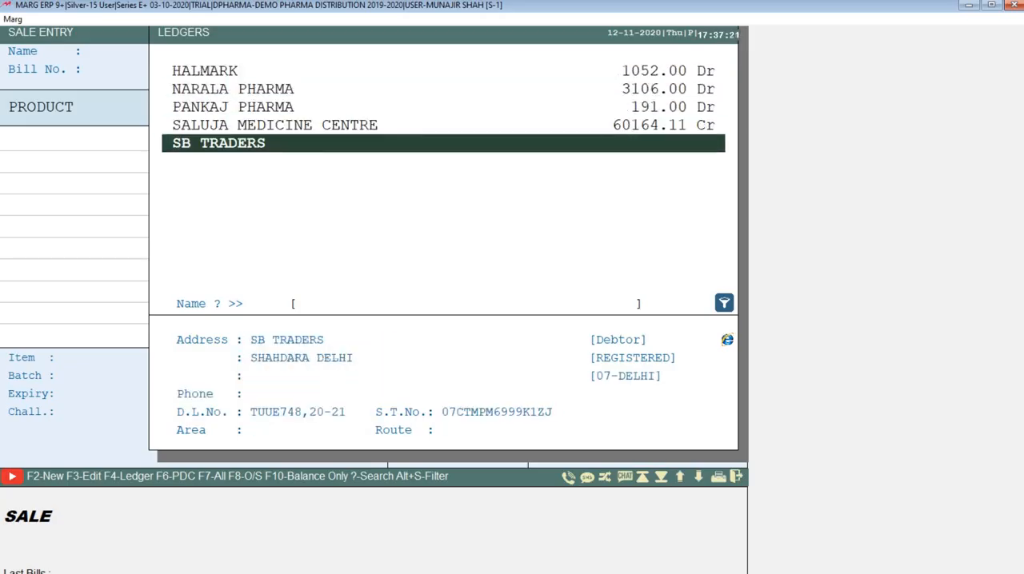
pyautogui.press('Return')
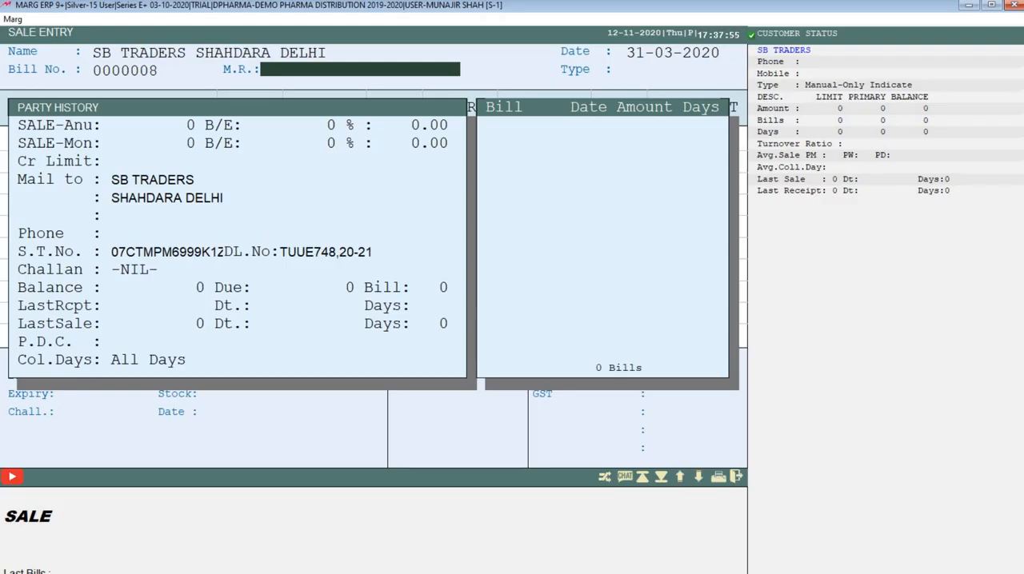
# Look through the existing field representatives available for the bill's M.R. field.
pyautogui.press('Return')
pyautogui.press('Up')
pyautogui.press('Up')
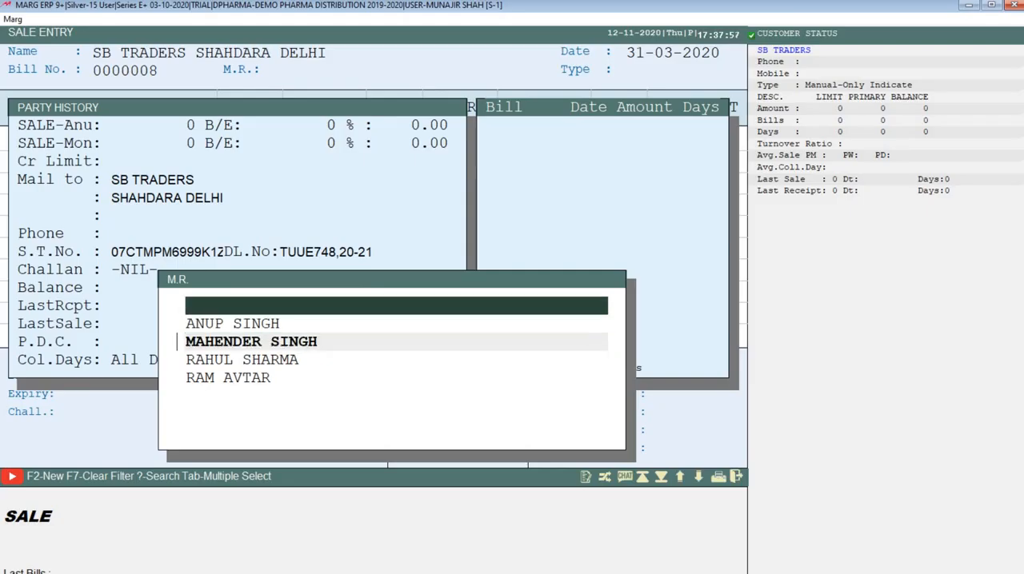
pyautogui.press('Down')
pyautogui.press('Down')
pyautogui.press('Down')
pyautogui.press('Down')
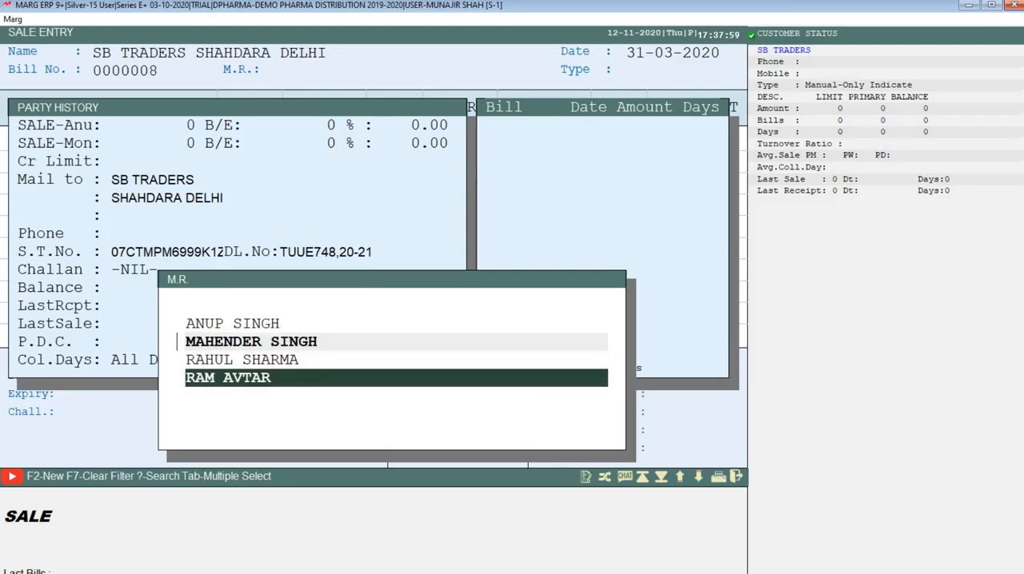
pyautogui.press('Up')
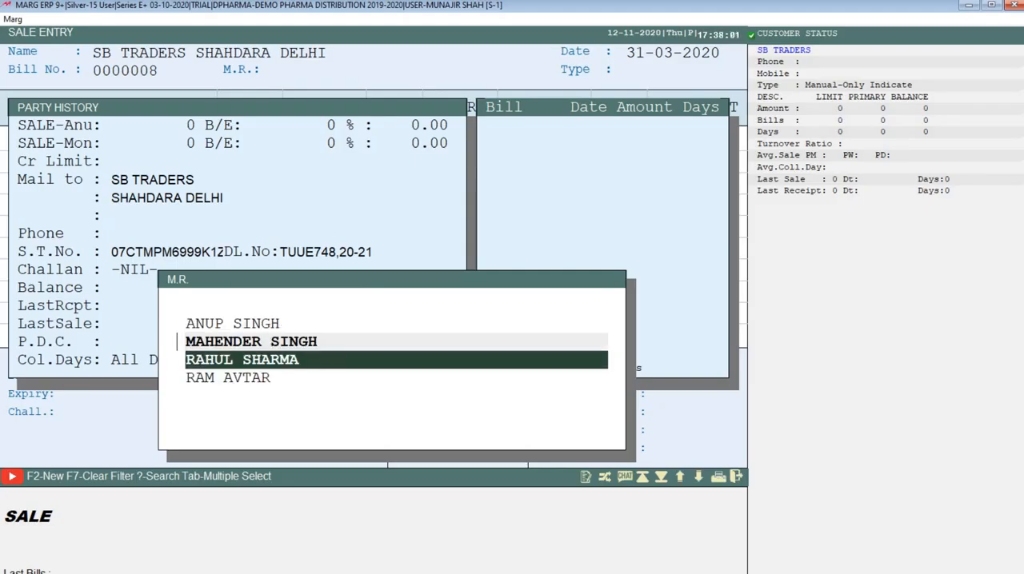
pyautogui.press('Up')
pyautogui.press('Up')
pyautogui.press('Up')
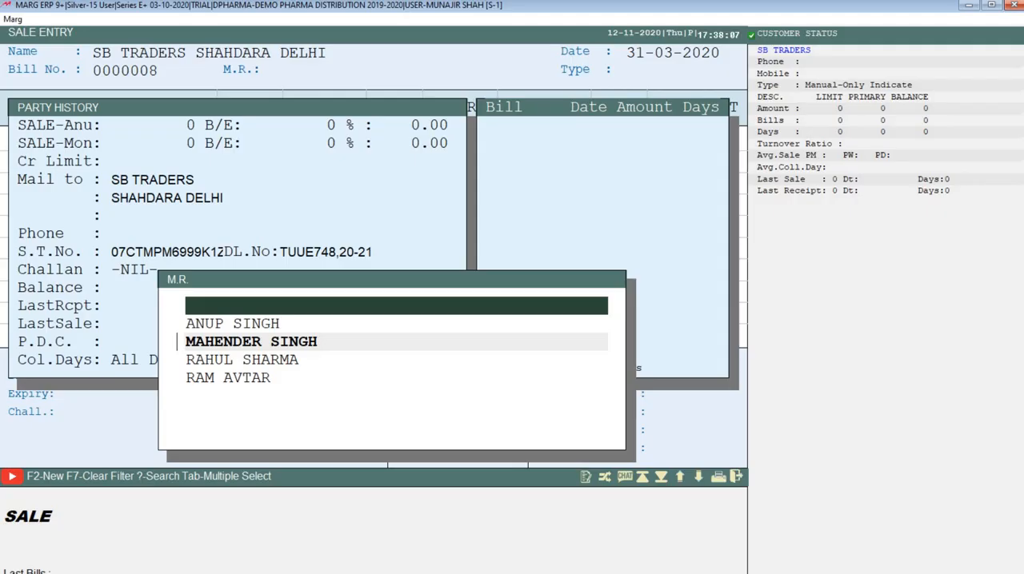
# Start a new M.R. ledger under SUNDRY CREDITORS (FIELD STAFF), enter the representative's full name and keep Bill by Bill balancing.
pyautogui.press('F2')
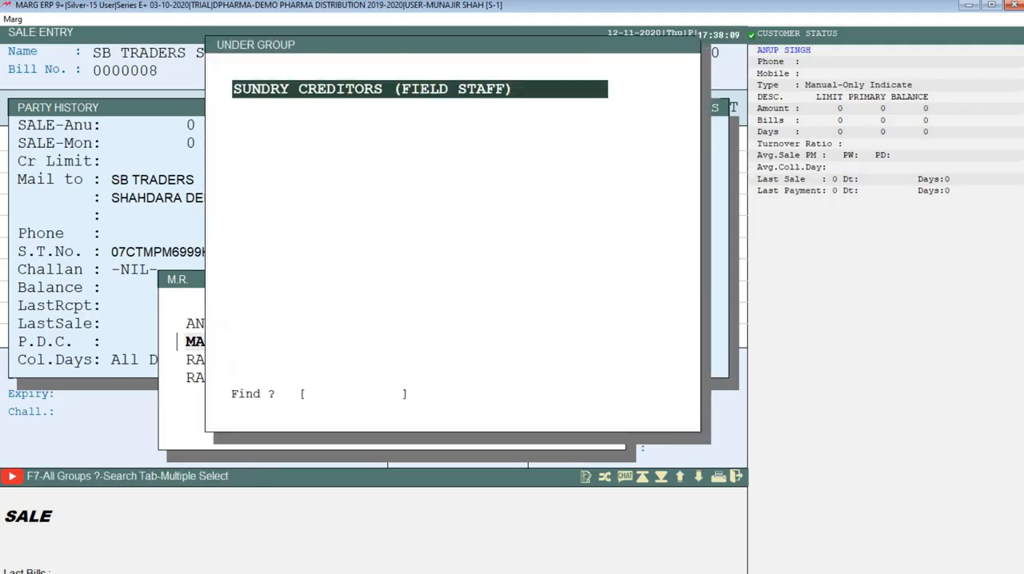
pyautogui.press('Return')
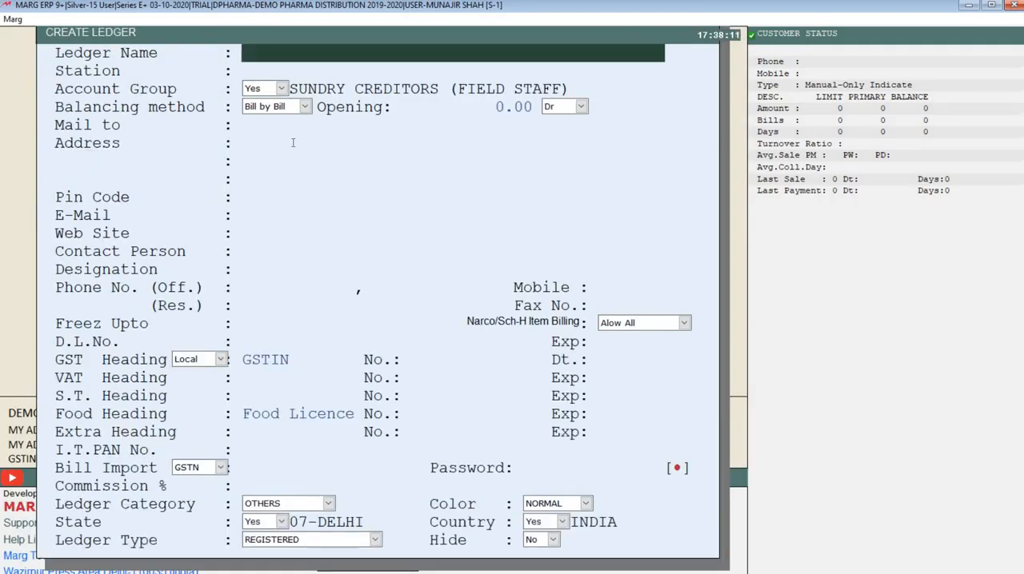
pyautogui.press('Return')
# Keep the M.R. ledger's opening balance at 0.00 and leave its address, e-mail, web site and contact details blank.
pyautogui.press('Return')
pyautogui.press('Return')
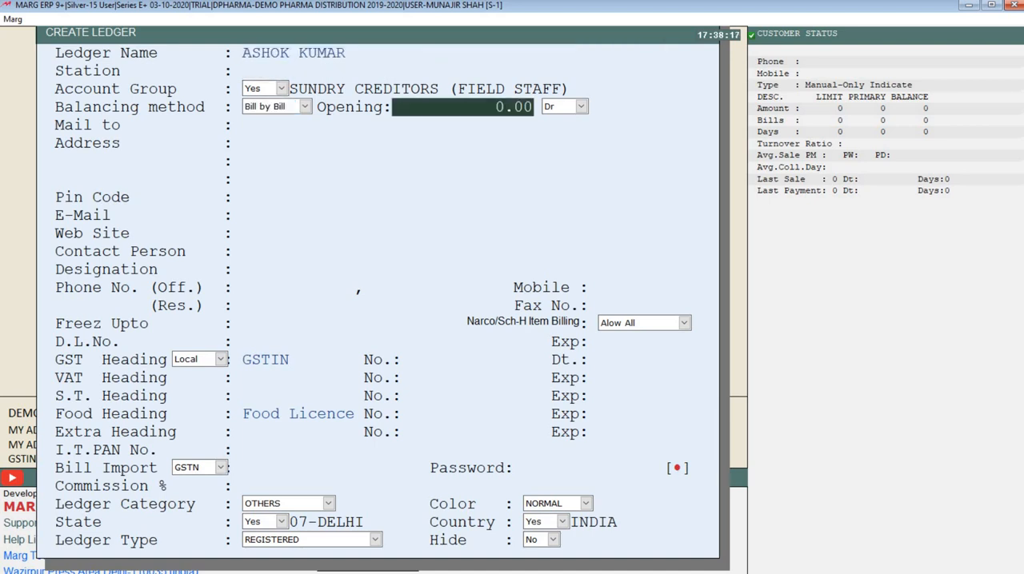
pyautogui.press('Return')
pyautogui.press('Return')
pyautogui.press('Return')
pyautogui.press('Return')
pyautogui.press('Return')
pyautogui.press('Return')
pyautogui.press('Return')
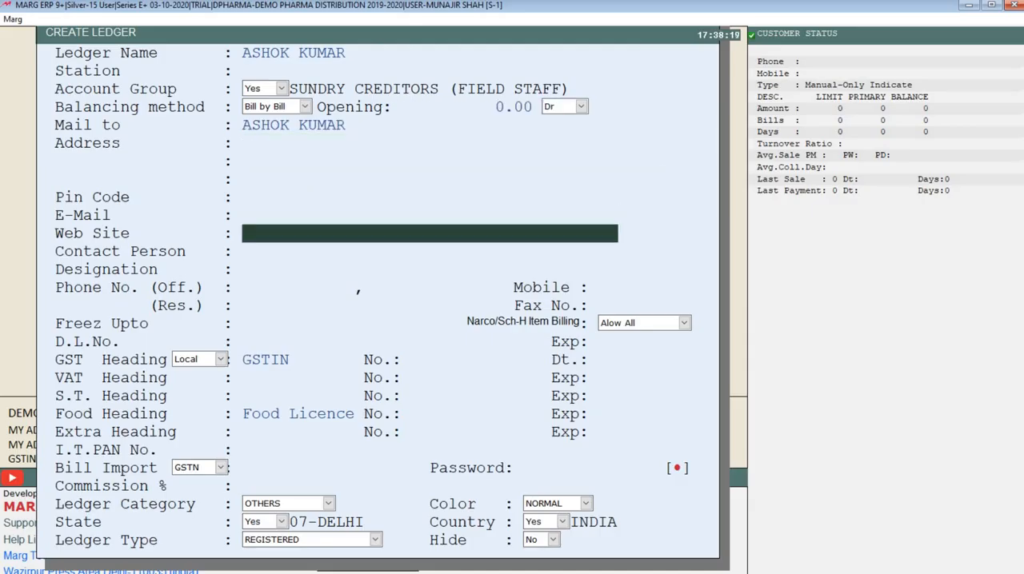
pyautogui.press('Return')
pyautogui.press('Return')
pyautogui.press('Return')
pyautogui.press('Return')
pyautogui.press('Return')
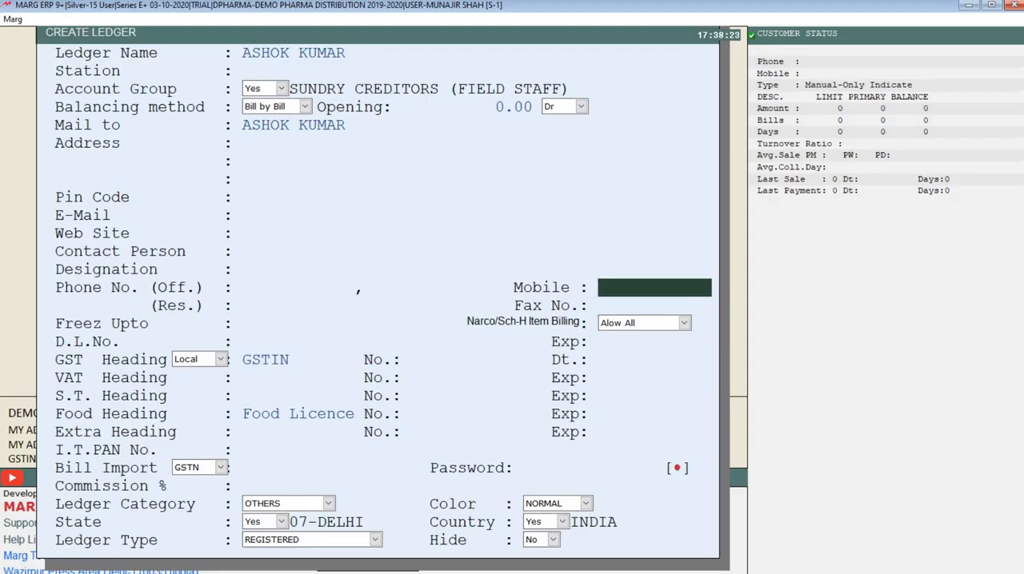
# Set the M.R.'s commission to 2.00 on RETAILERS and 3.00 on STOCKIST, keep the rest at 0.00, and save the ledger.
pyautogui.press('pagedown')
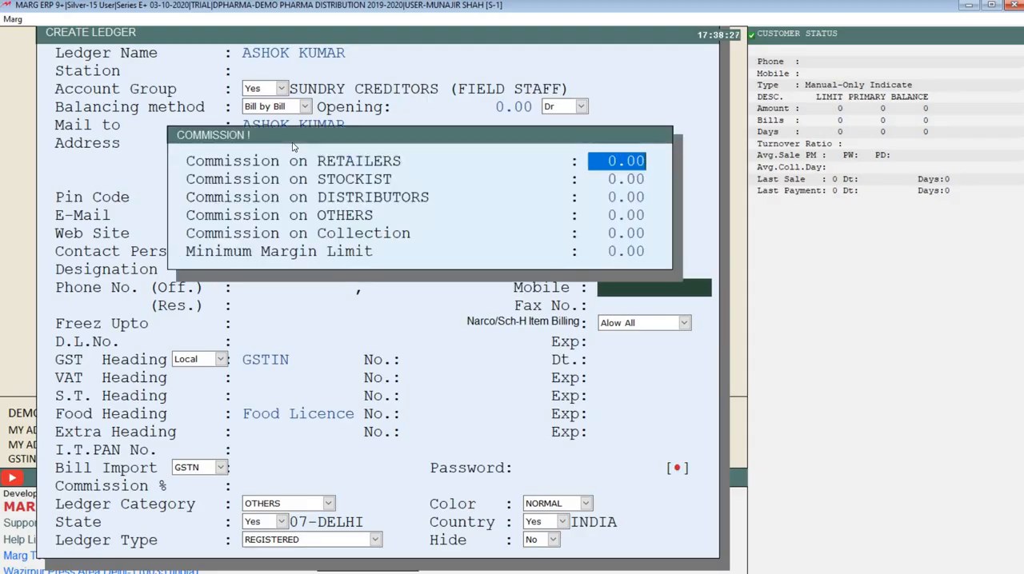
pyautogui.write('2 .')
pyautogui.press('Return')
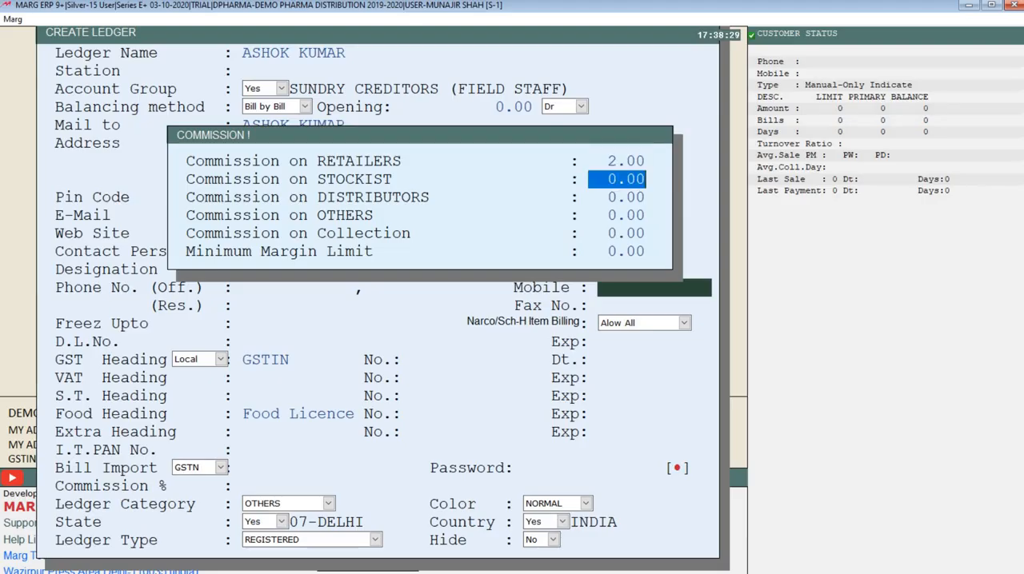
pyautogui.write('3')
pyautogui.press('Return')
pyautogui.press('Return')
pyautogui.press('Return')
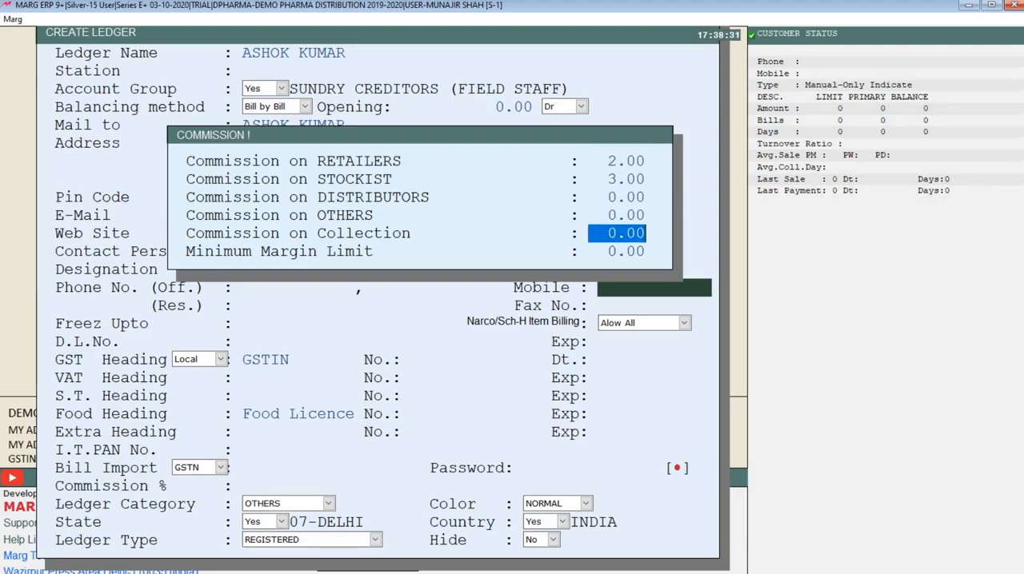
pyautogui.press('Return')
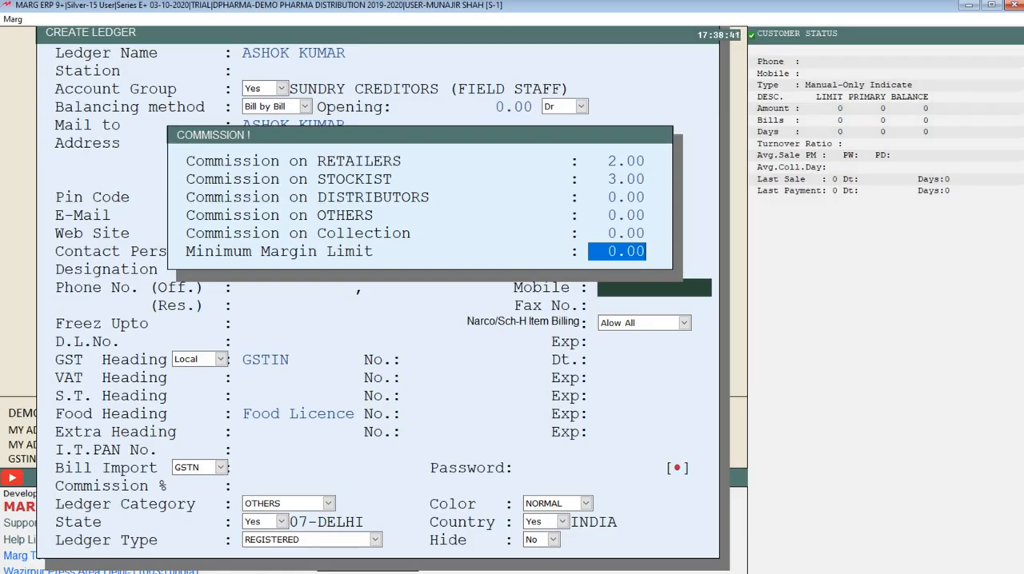
pyautogui.press('Return')
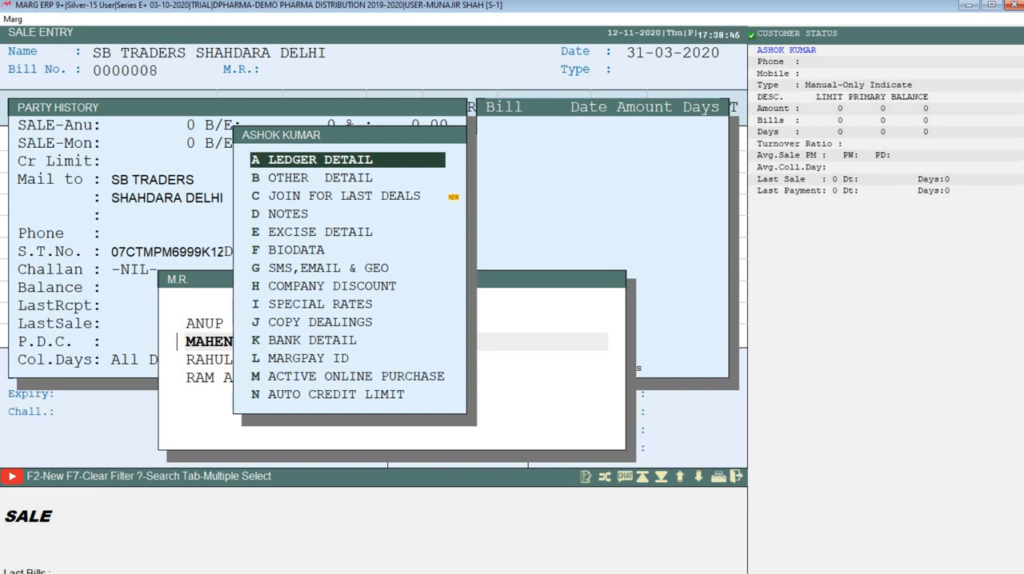
# Assign the newly created representative as the bill's M.R. and enter the representative's mobile number.
pyautogui.press('Escape')
pyautogui.press('Down')
pyautogui.press('Down')
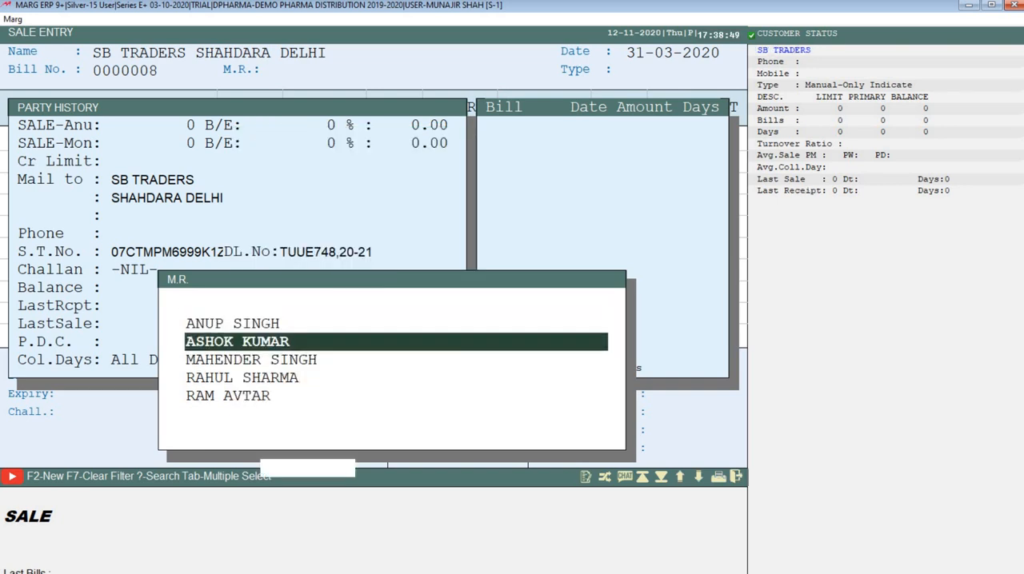
pyautogui.press('Return')
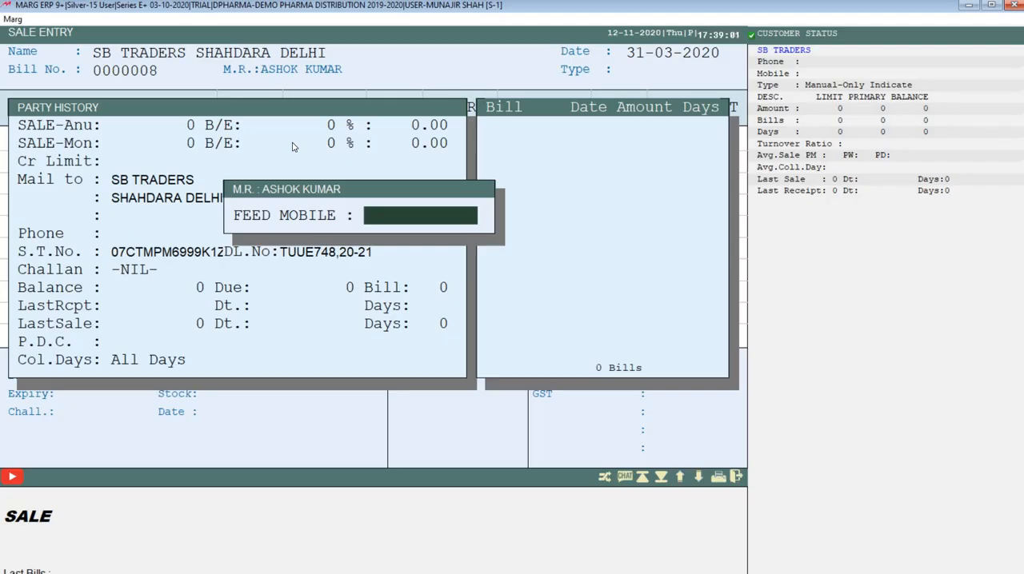
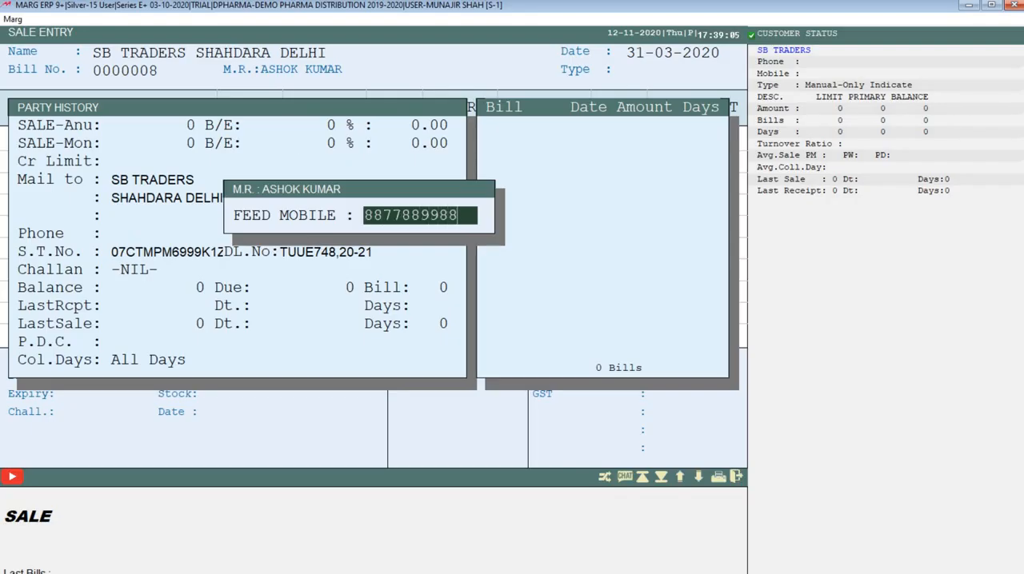
pyautogui.press('Return')
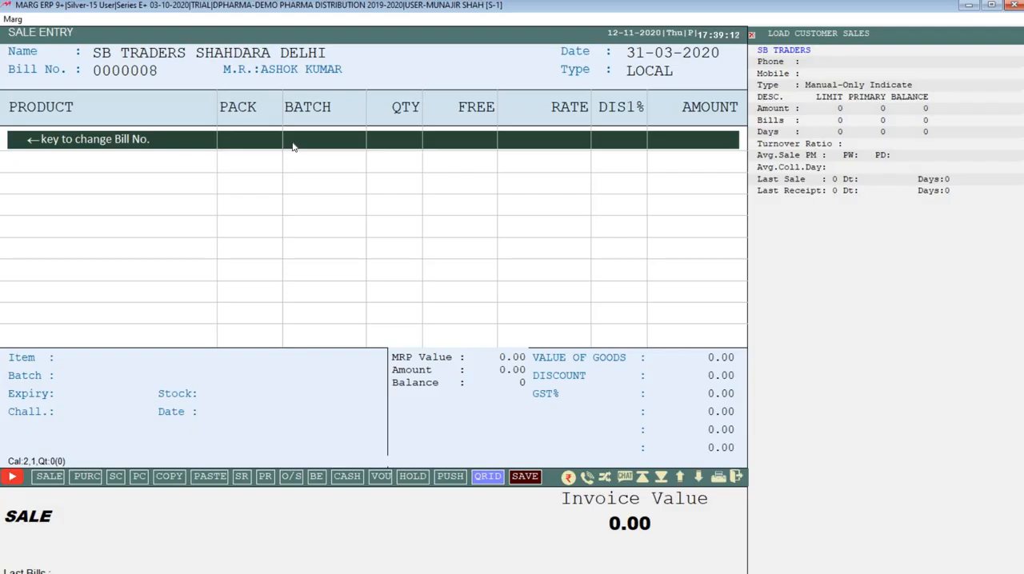
# Add the item ACNEDERM LOT 20ML from batch 5778 to the first line of the sale bill.
pyautogui.press('Return')
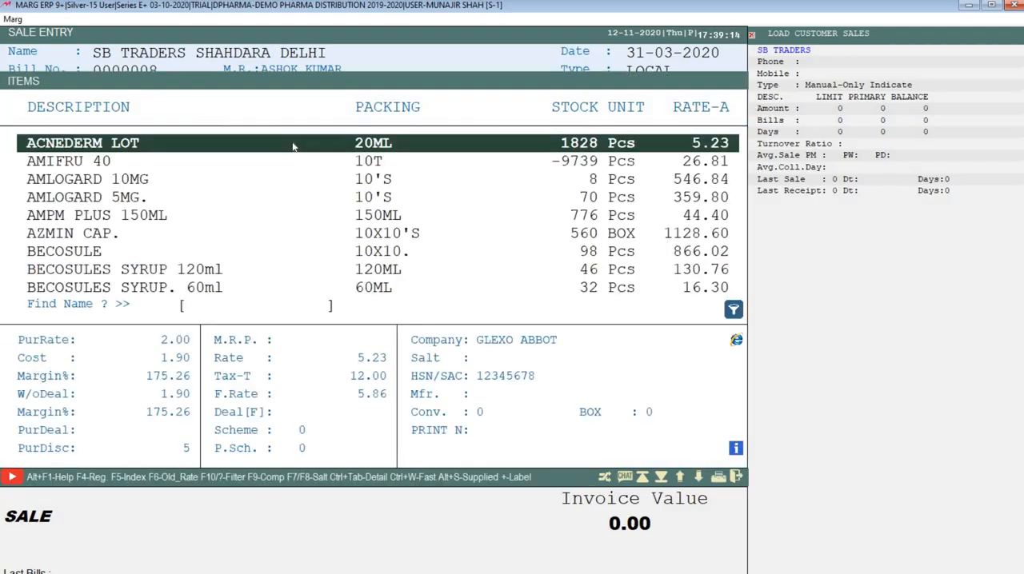
pyautogui.press('Down')
pyautogui.press('Down')
pyautogui.press('Down')
pyautogui.press('Down')
pyautogui.press('Down')
pyautogui.press('Up')
pyautogui.press('Up')
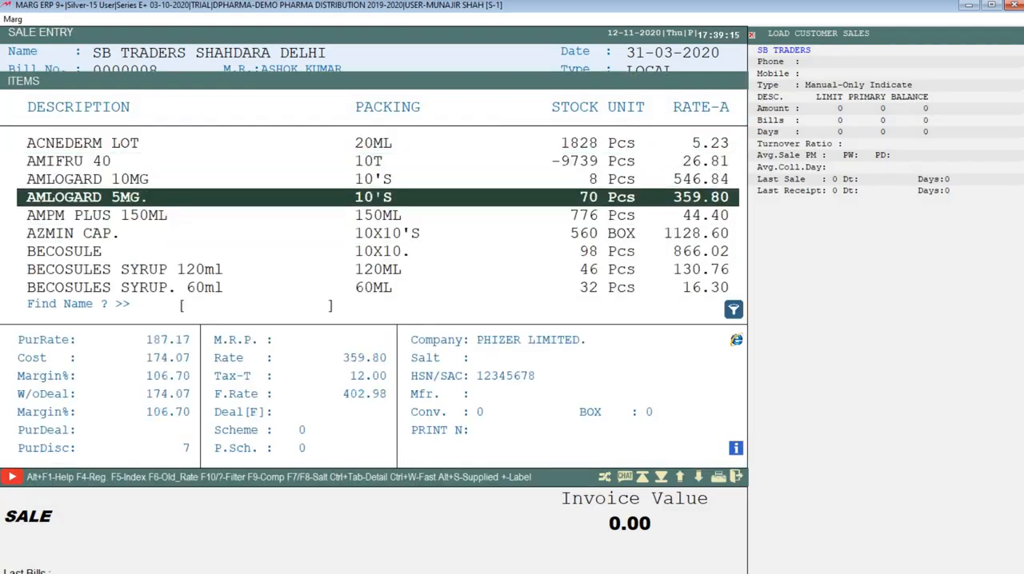
pyautogui.press('Up')
pyautogui.press('Up')
pyautogui.press('Up')
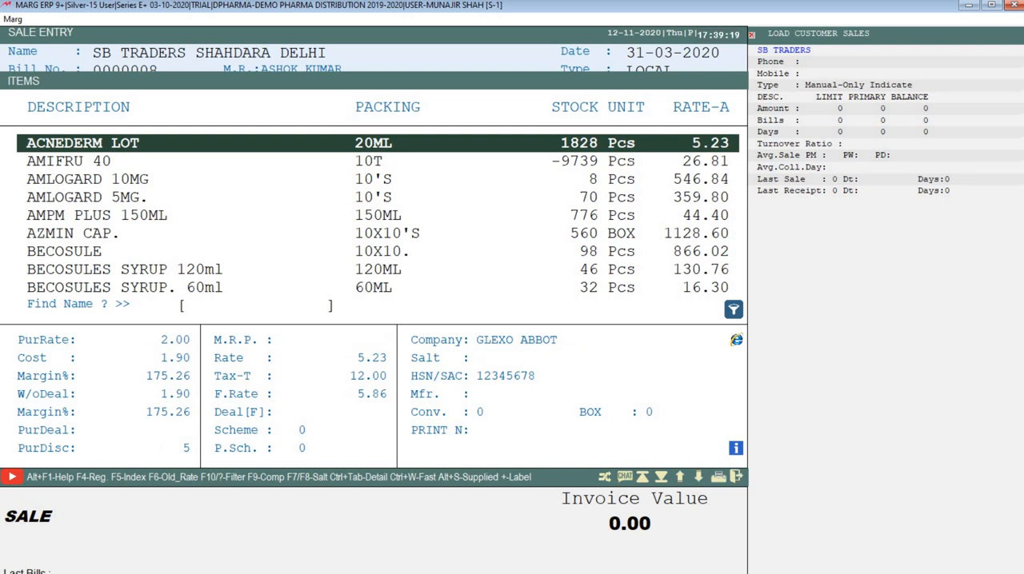
pyautogui.press('Return')
pyautogui.press('Return')
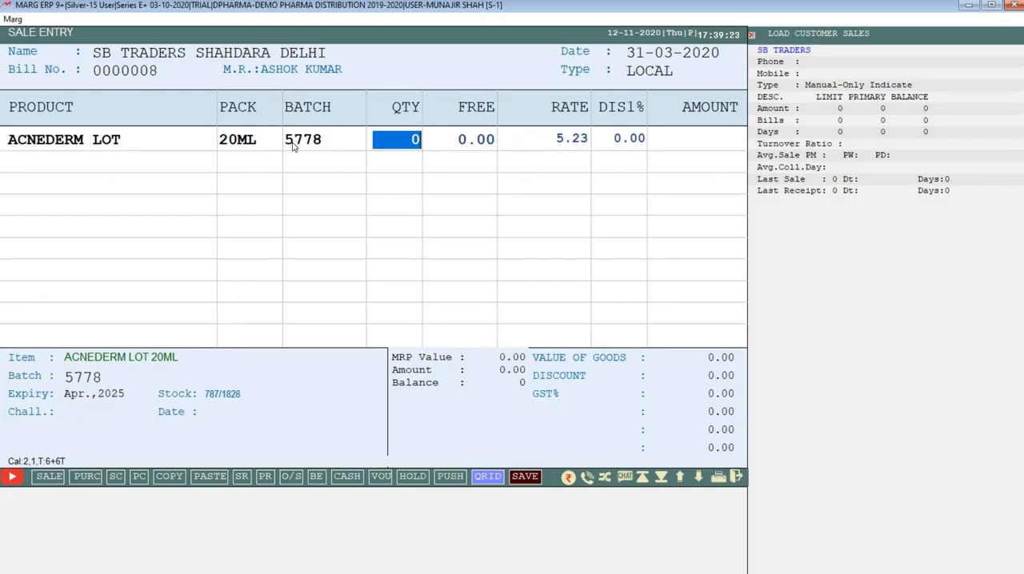
# Set the ACNEDERM LOT quantity to 12 and complete the bill line.
pyautogui.write('12')
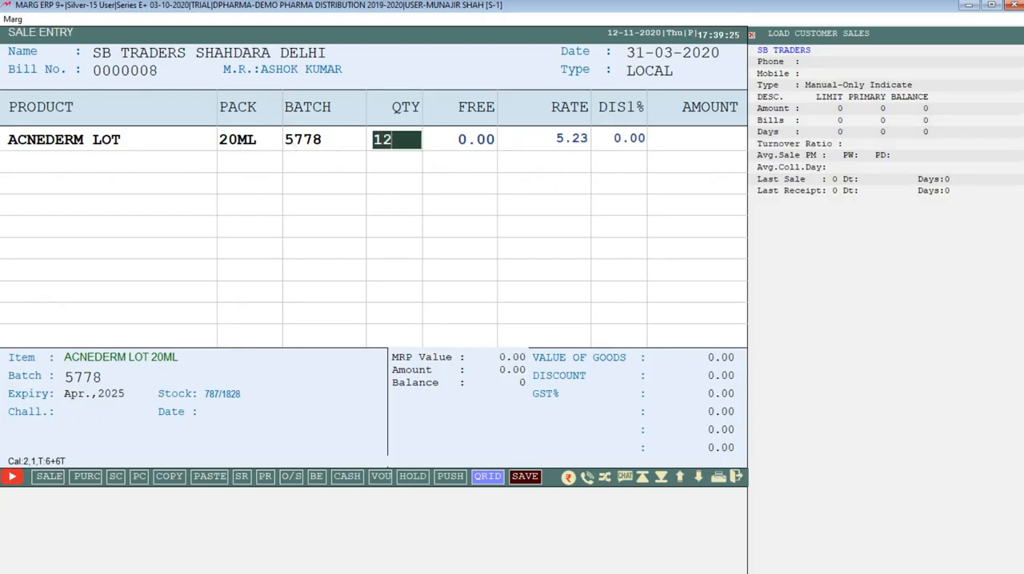
pyautogui.press('Return')
pyautogui.press('Escape')
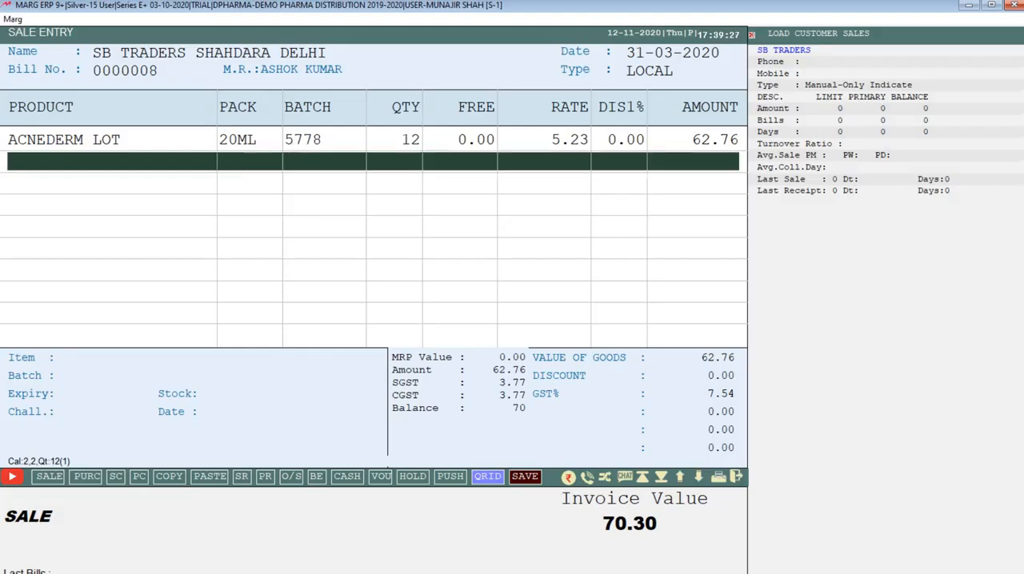
# Edit the ACNEDERM LOT line to give a free quantity of 2 and keep the rate at 5.23.
pyautogui.press('Up')
pyautogui.press('Return')
pyautogui.press('Return')
pyautogui.press('Return')
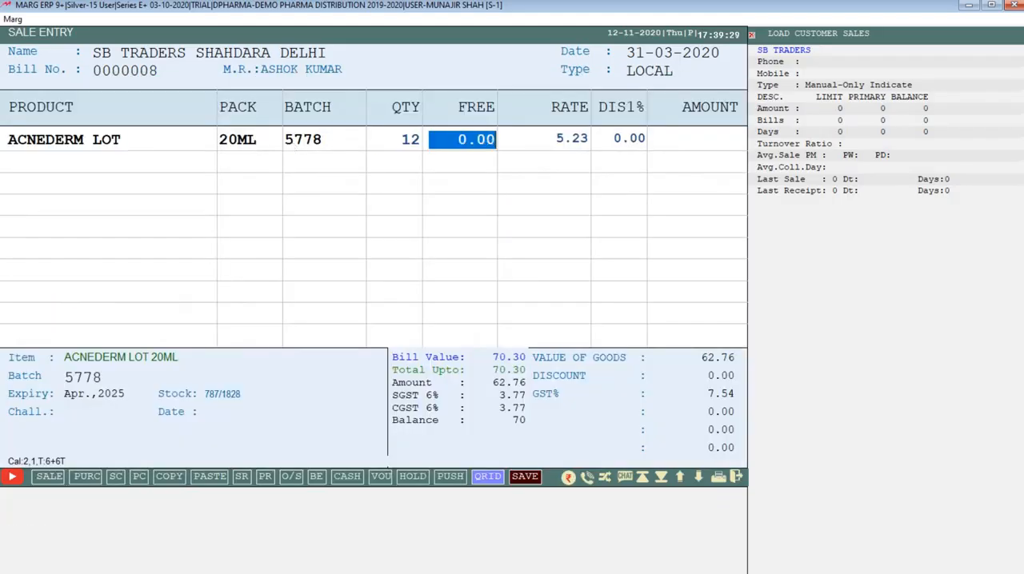
pyautogui.write('2 .')
pyautogui.press('Return')
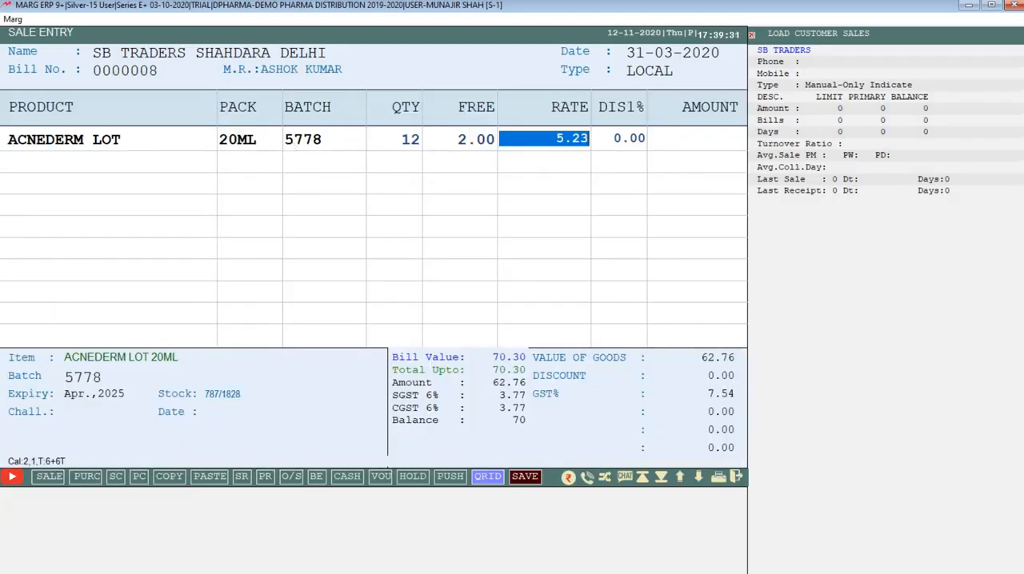
pyautogui.press('Return')
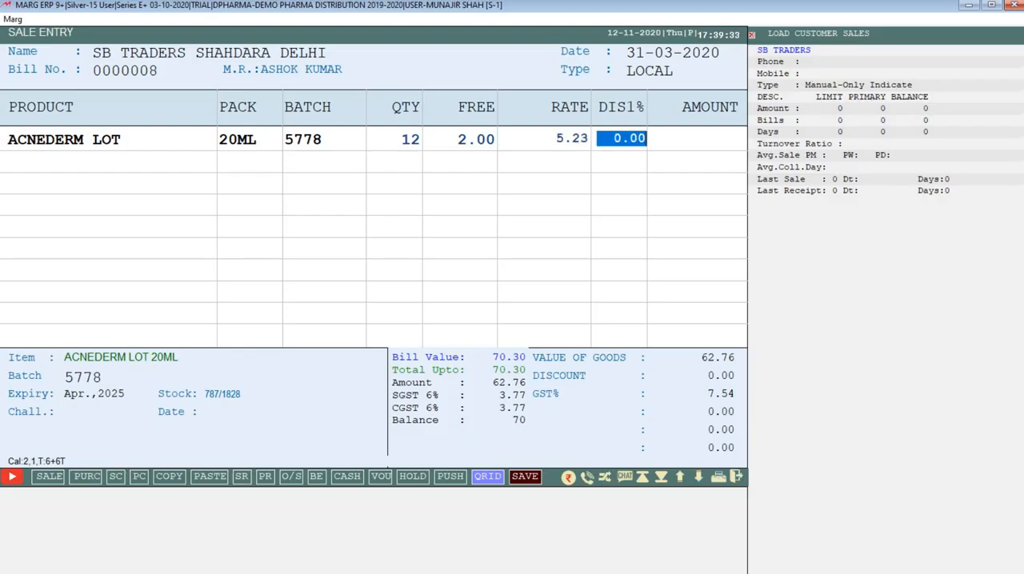
# Give the ACNEDERM LOT line a 4.7% discount, choosing not to store the discount change for the product or company.
pyautogui.write('4.7')
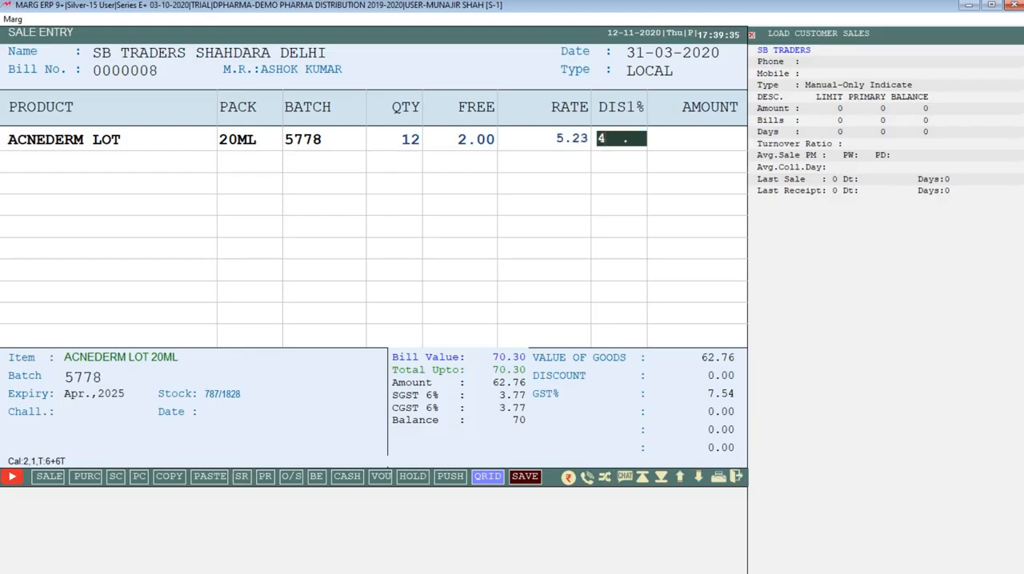
pyautogui.press('Return')
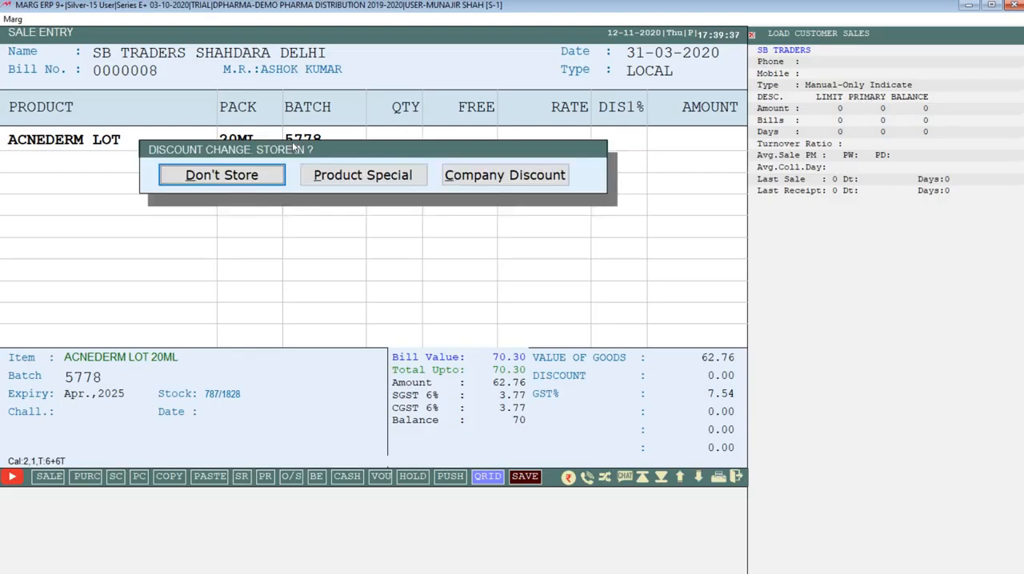
pyautogui.press('Right')
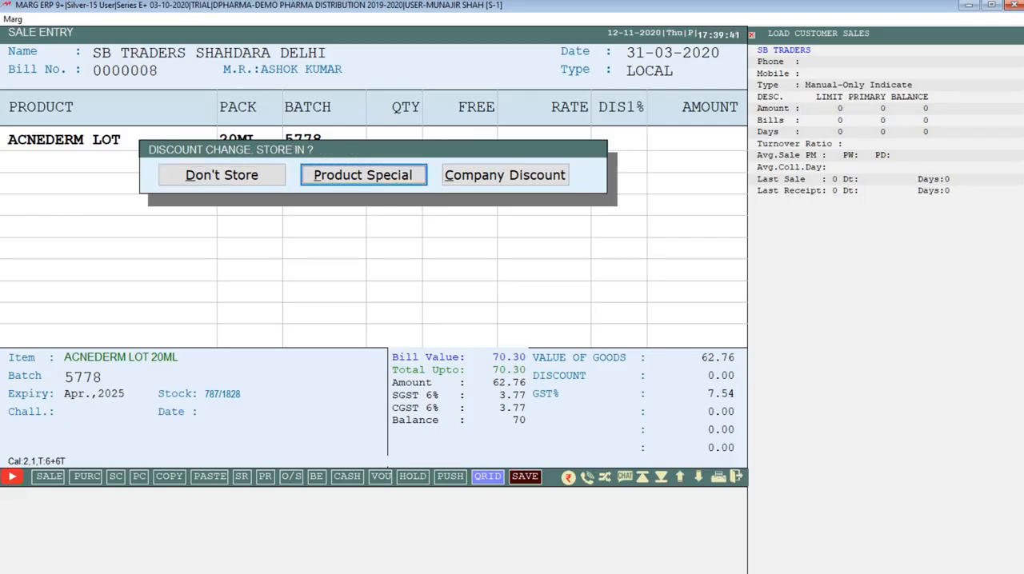
pyautogui.press('Right')
pyautogui.press('Left')
pyautogui.press('Left')
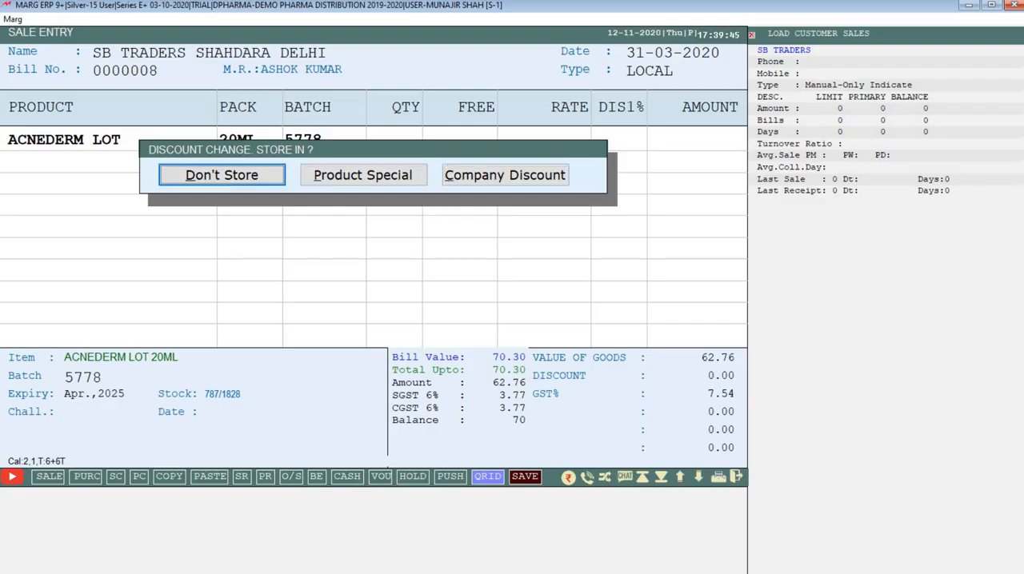
pyautogui.press('Right')
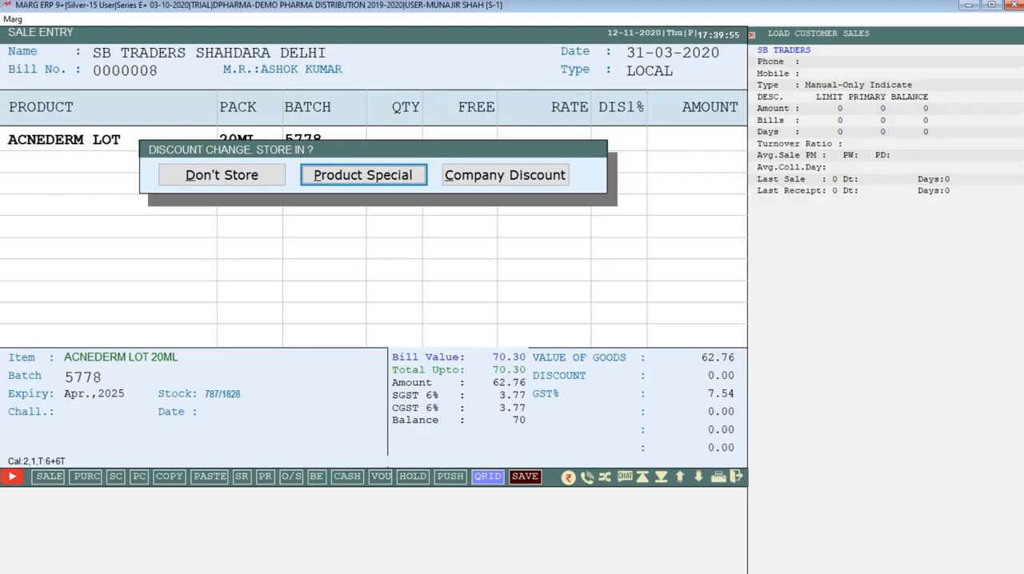
pyautogui.press('Right')
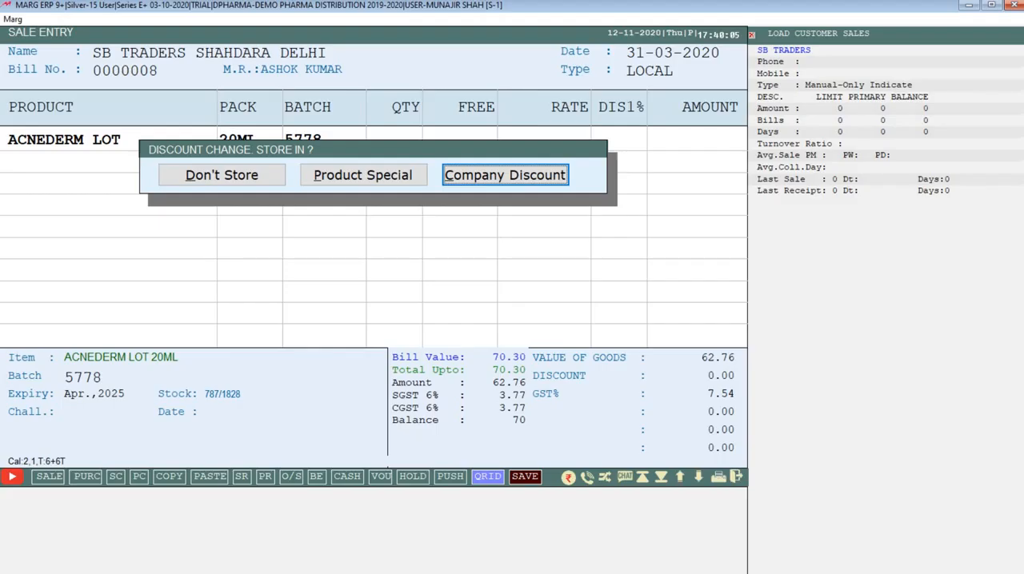
pyautogui.press('Left')
pyautogui.press('Left')
pyautogui.press('Return')
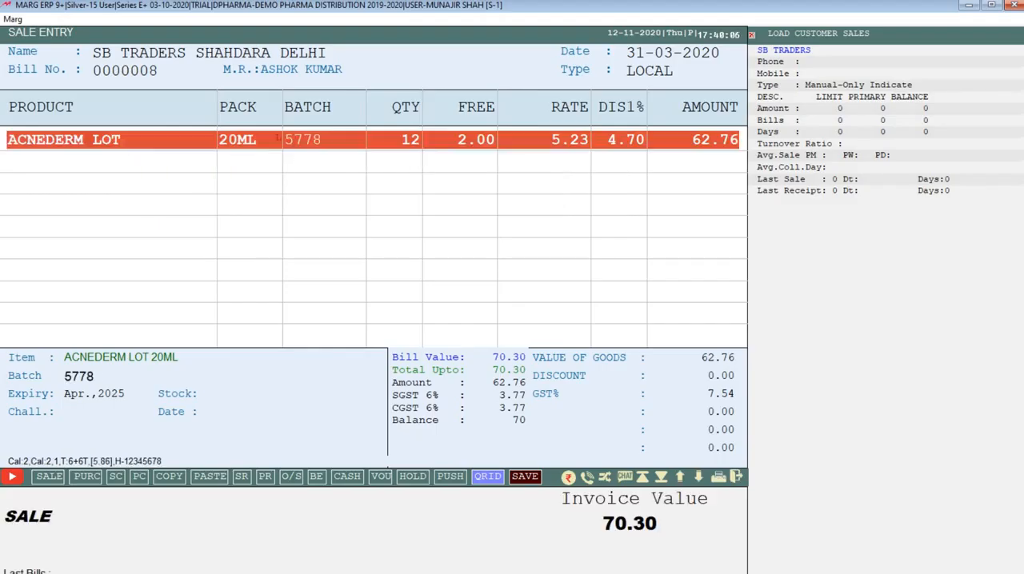
pyautogui.press('Left')
pyautogui.press('Return')
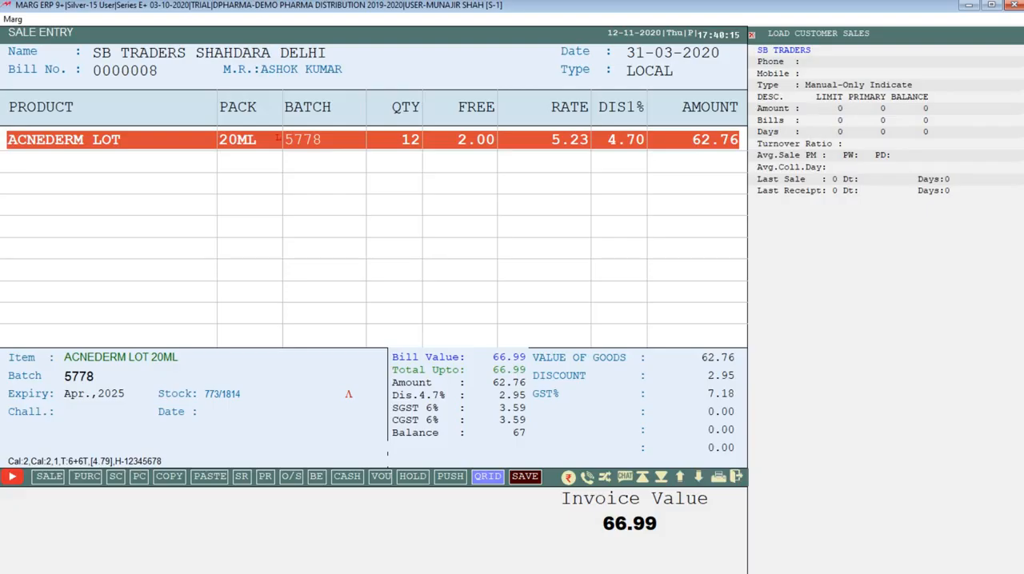
# Try to add the item AMPM PLUS 150ML to the second line of the sale bill.
pyautogui.press('Down')
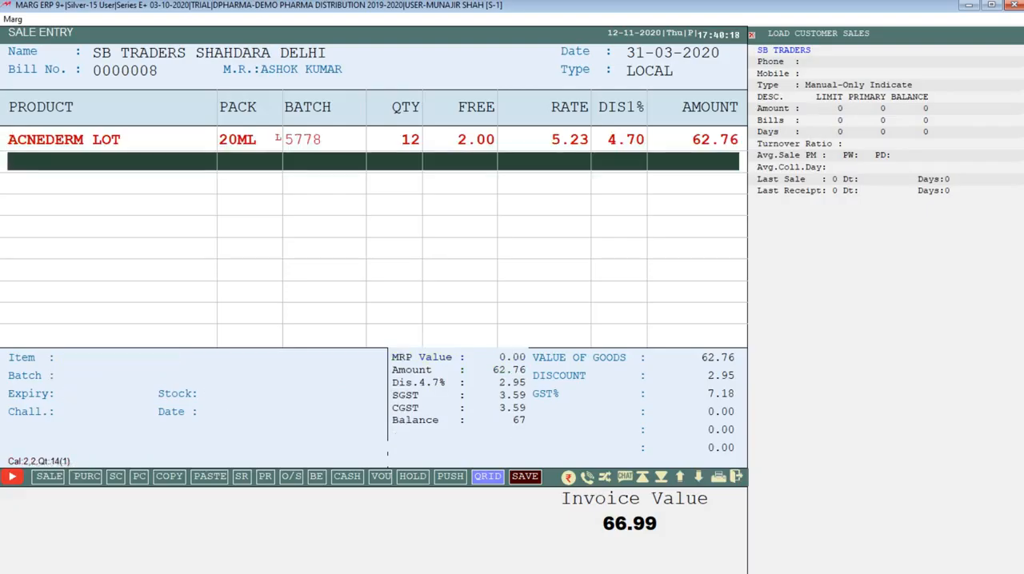
pyautogui.press('Return')
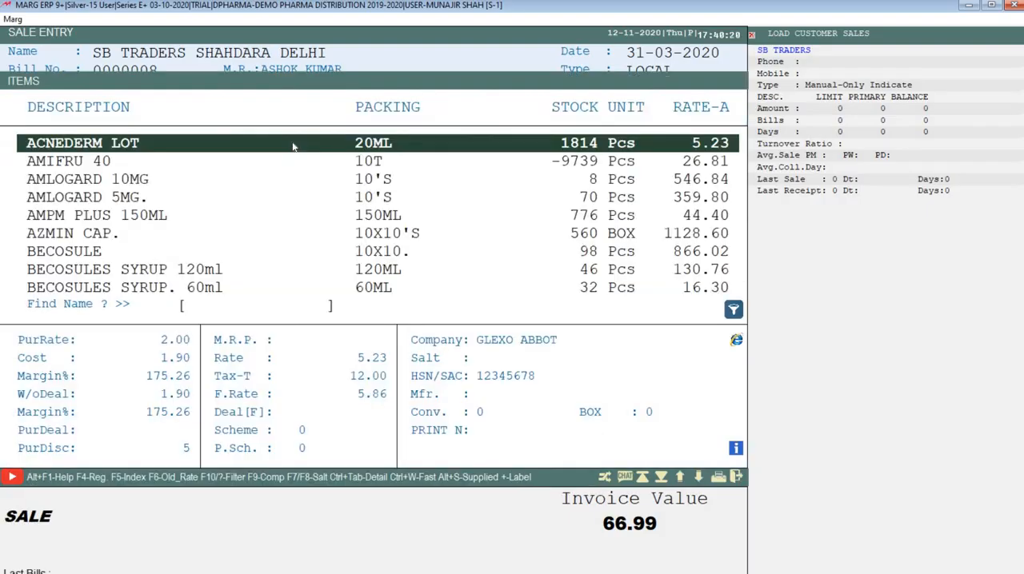
pyautogui.press('Down')
pyautogui.press('Down')
pyautogui.press('Down')
pyautogui.press('Down')
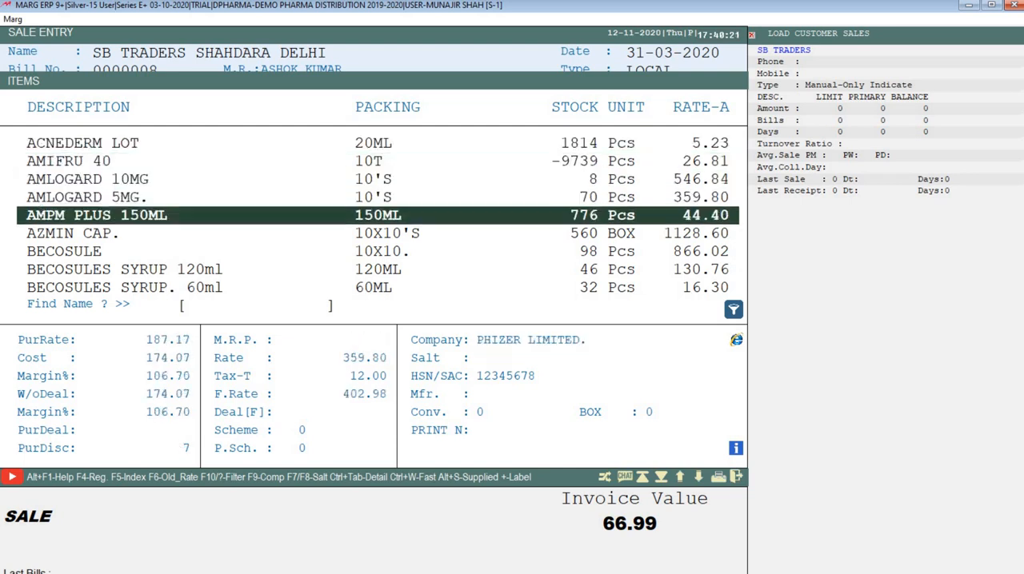
pyautogui.press('Return')
# Add AMLOGARD 5MG. 10'S from batch 02005016 to the second line of the bill with a quantity of 10.
pyautogui.press('Return')
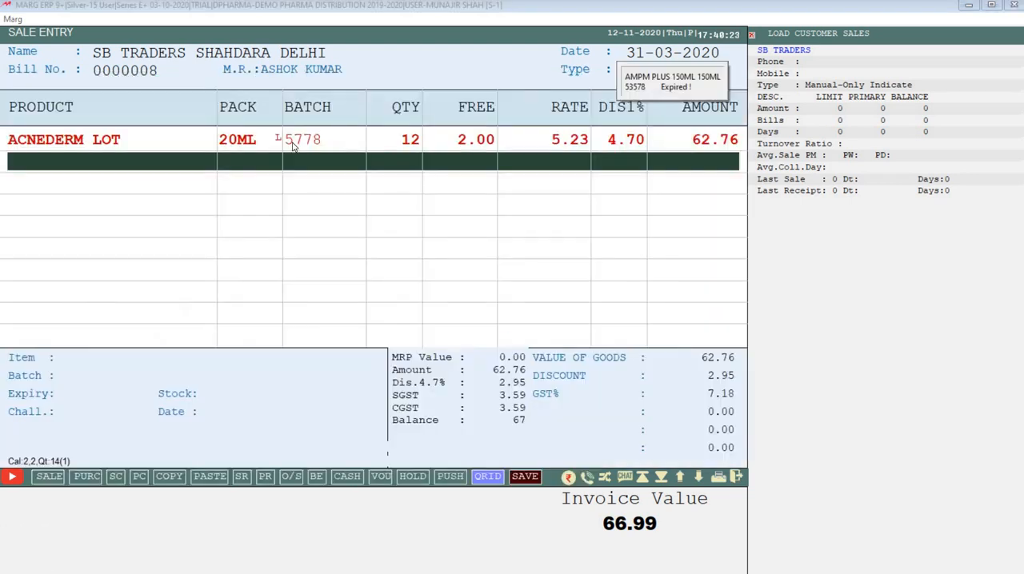
pyautogui.press('Return')
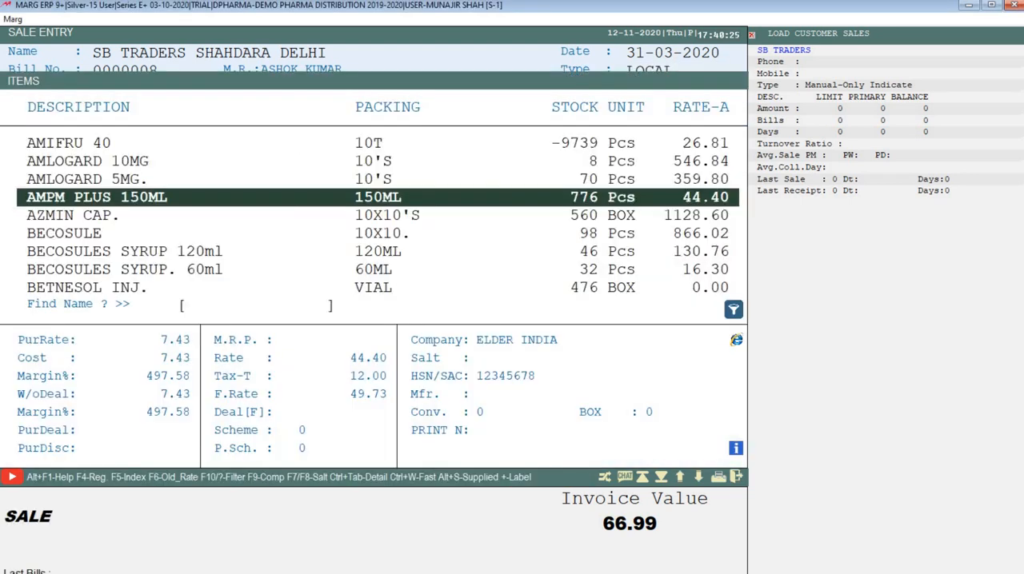
pyautogui.press('Up')
pyautogui.press('Return')
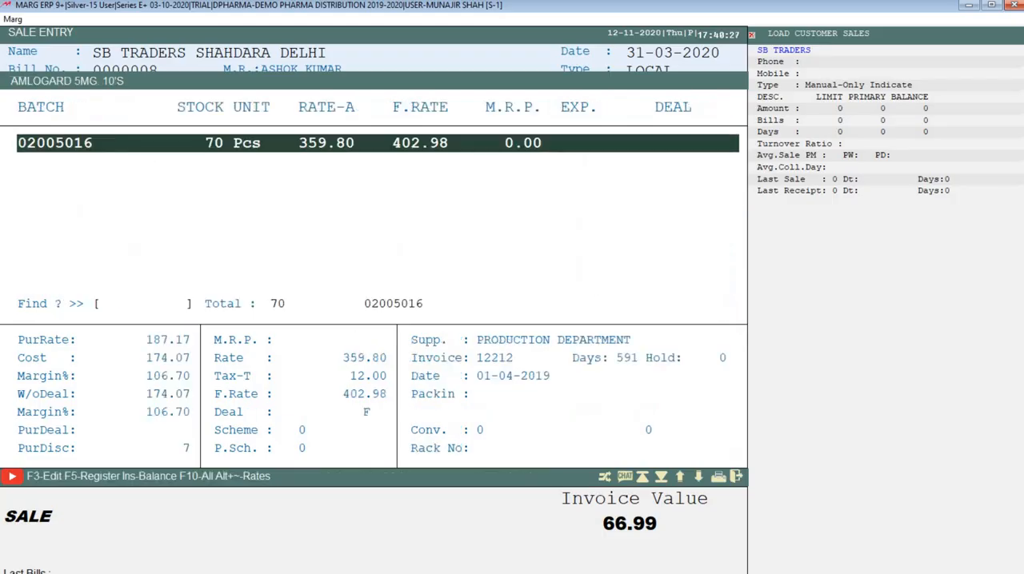
pyautogui.press('Return')
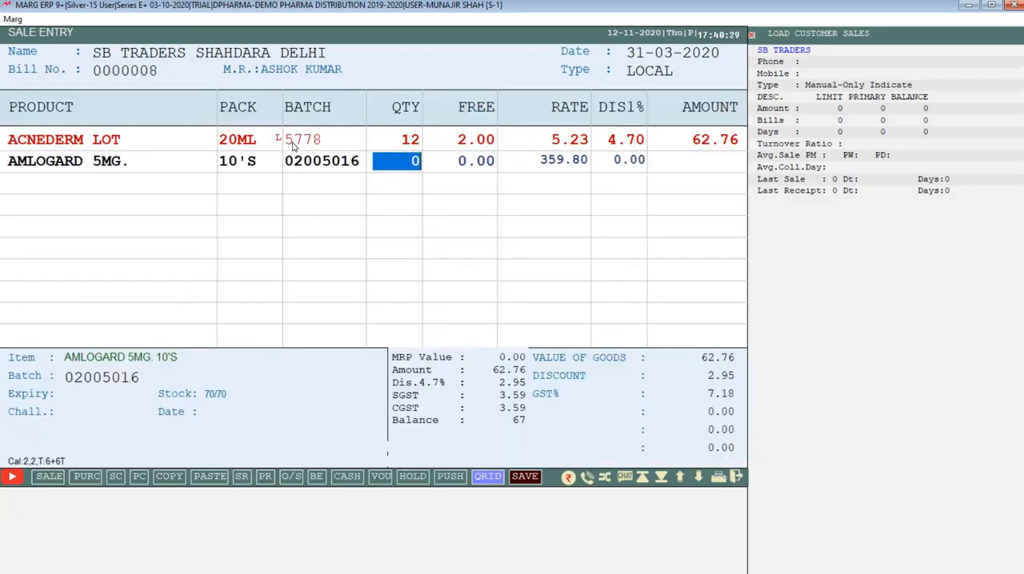
pyautogui.write('1')
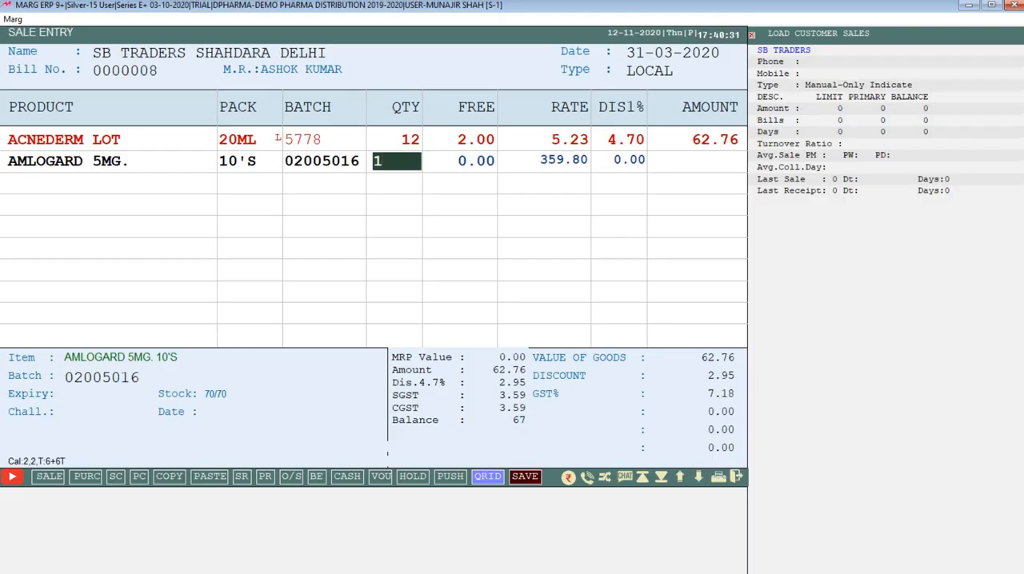
pyautogui.write('0')
pyautogui.press('Return')
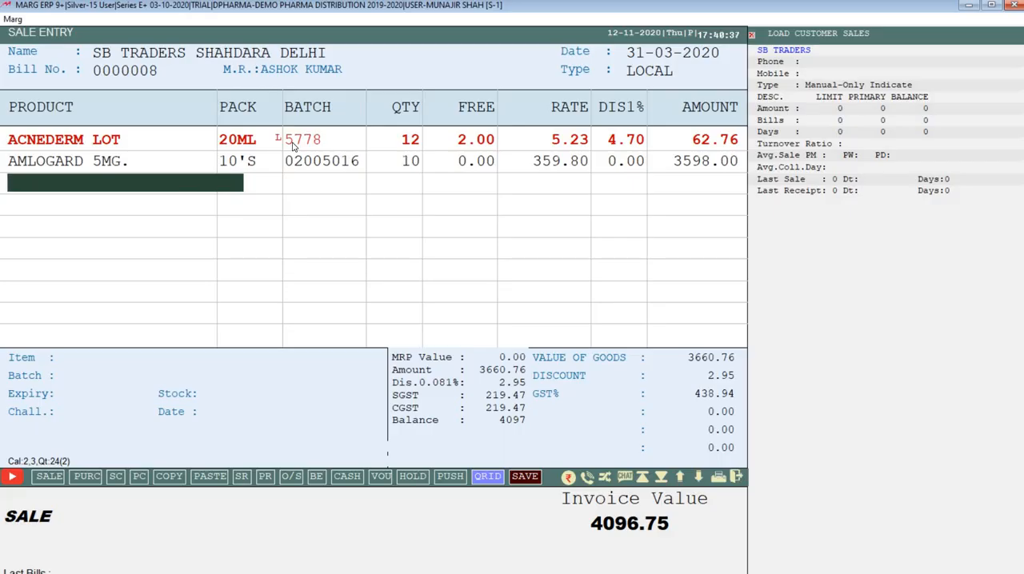
# Edit the AMLOGARD 5MG. line to give a 2% discount without storing the discount change.
pyautogui.press('Up')
pyautogui.press('Return')
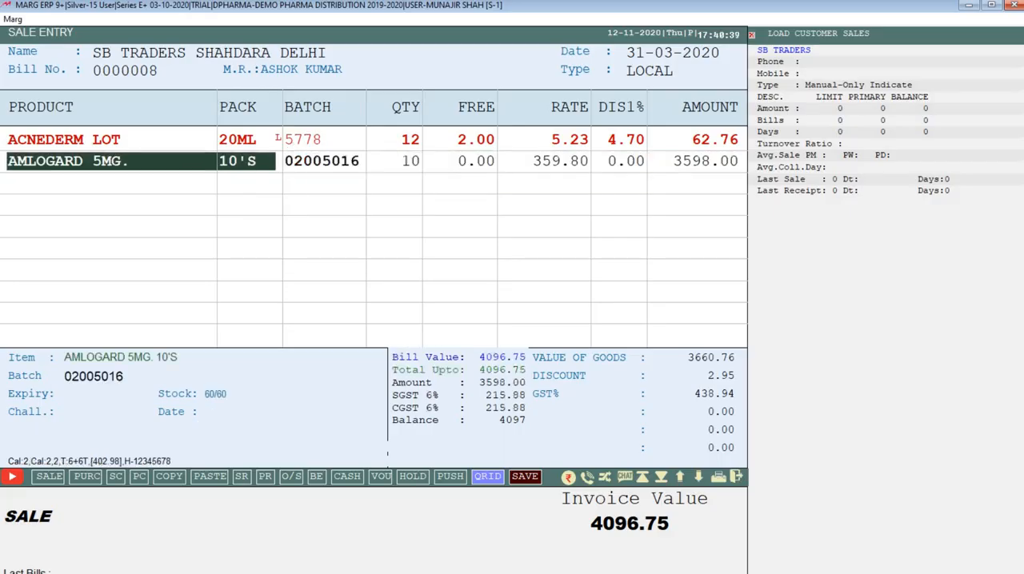
pyautogui.press('Return')
pyautogui.press('Return')
pyautogui.press('Return')
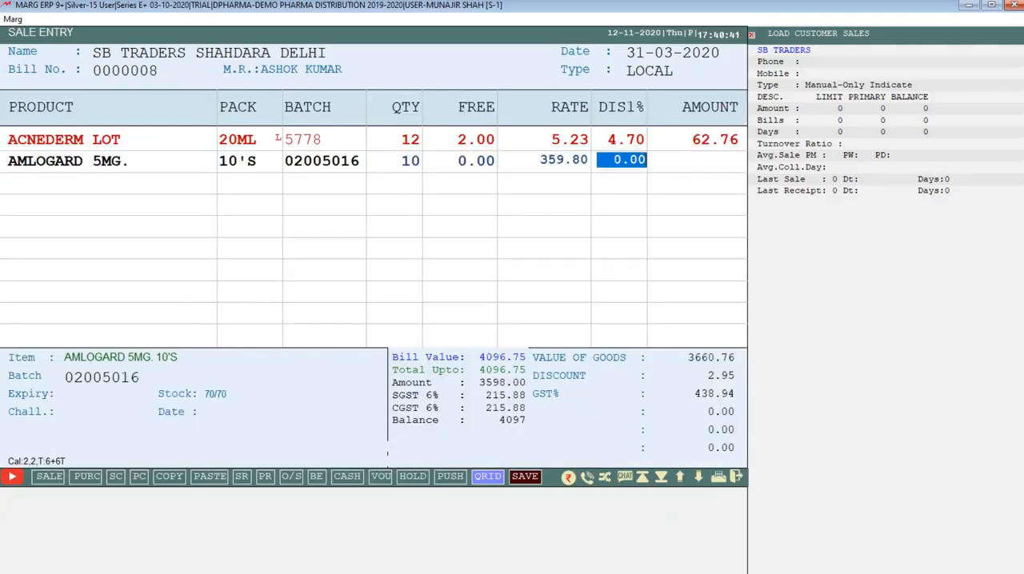
pyautogui.write('2')
pyautogui.press('Return')
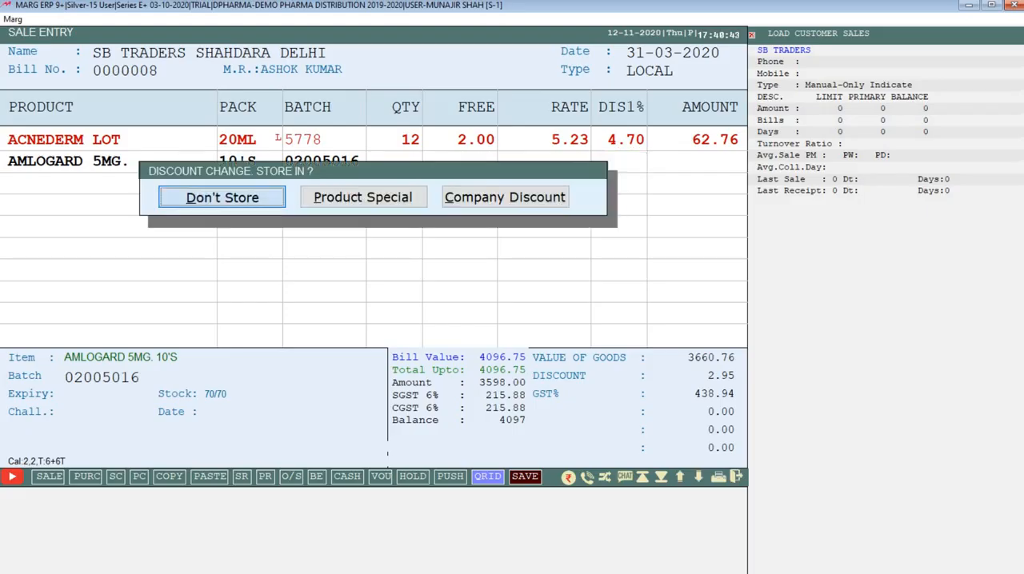
pyautogui.press('Return')
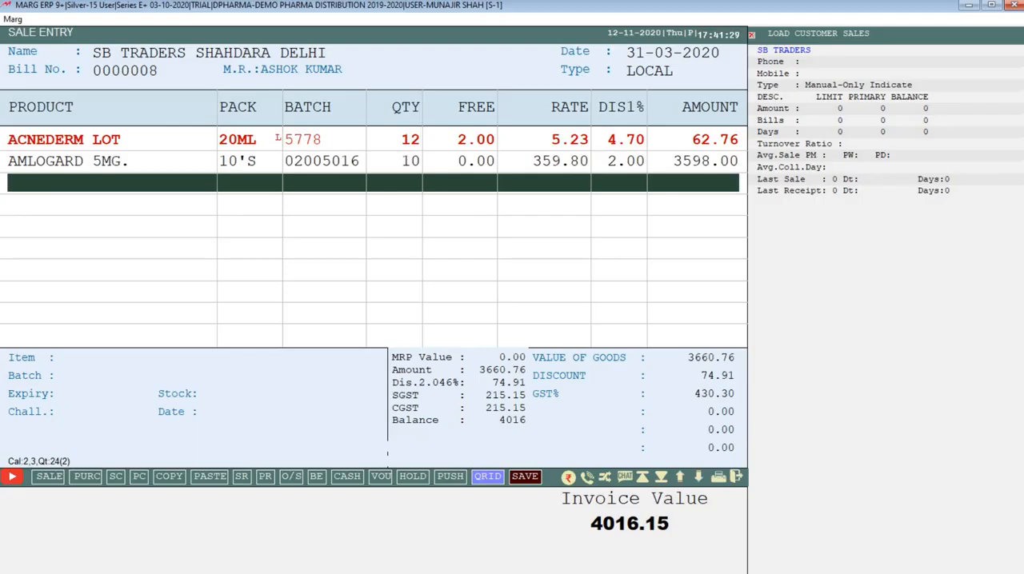
# Save the sale bill, leaving the cash received at 0.00.
pyautogui.click(524, 477)
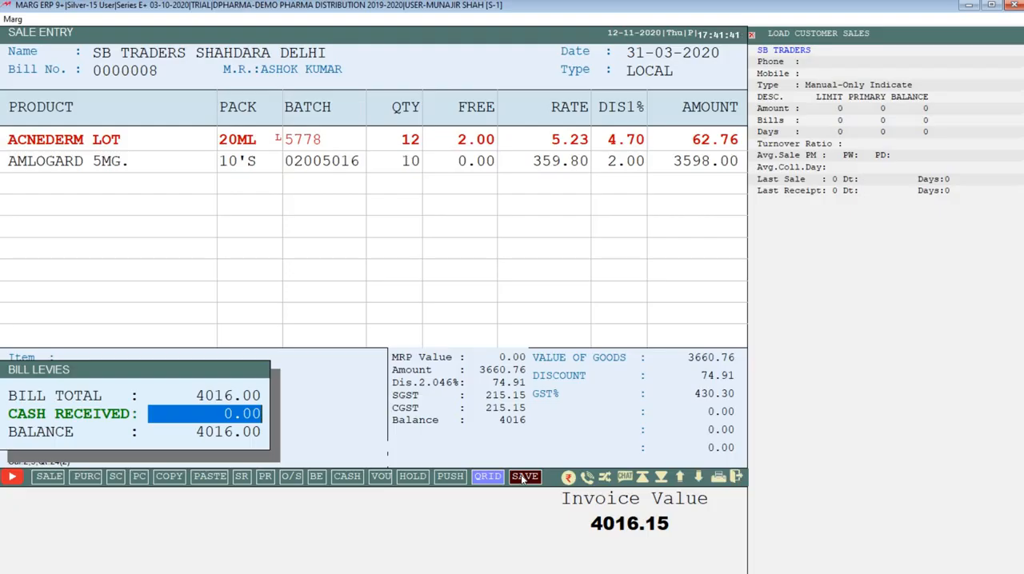
pyautogui.click(525, 477)
pyautogui.press('Return')
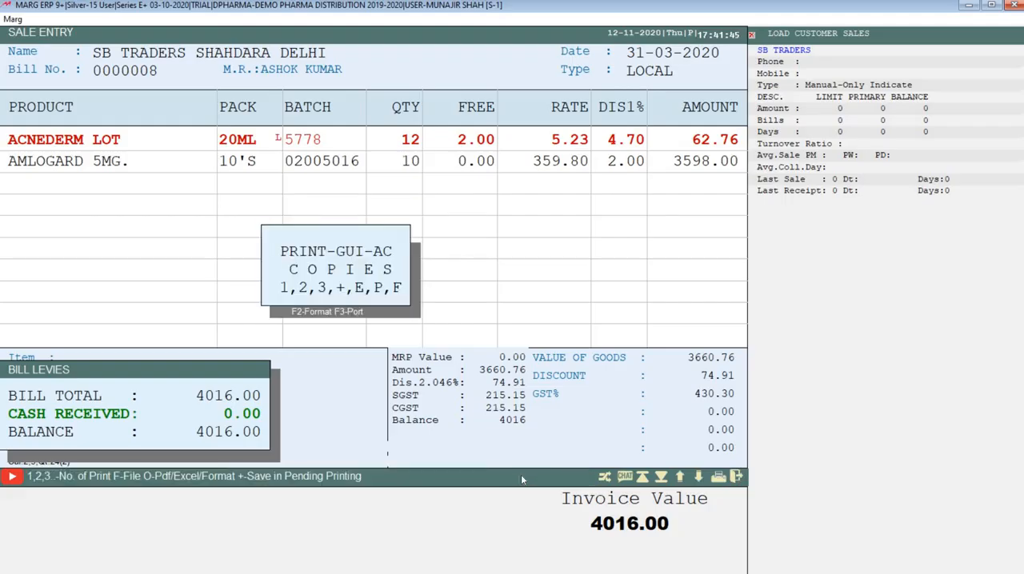
# Preview the bill's GST invoice and return to the print copy options.
pyautogui.press('Escape')
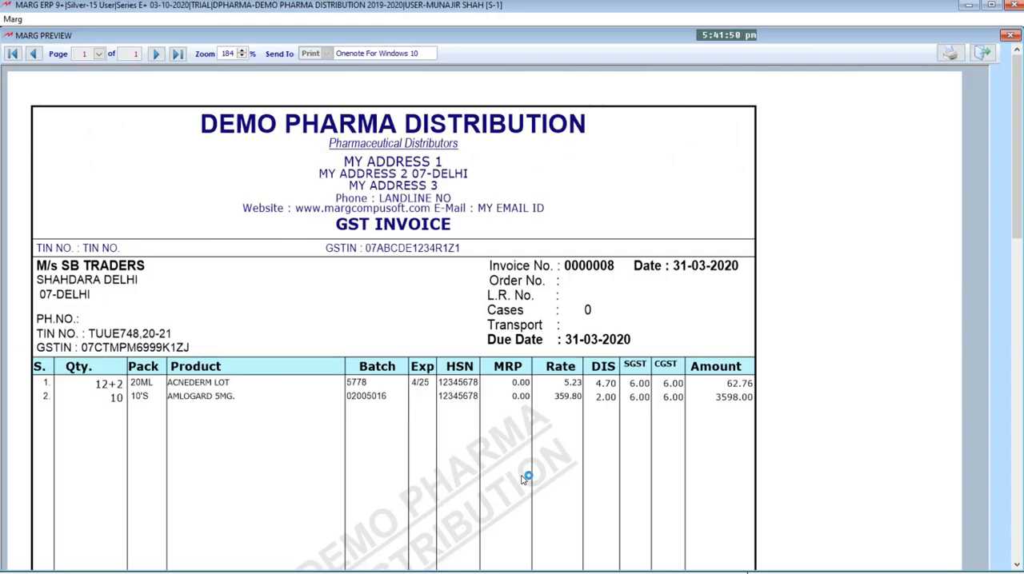
pyautogui.press('Escape')
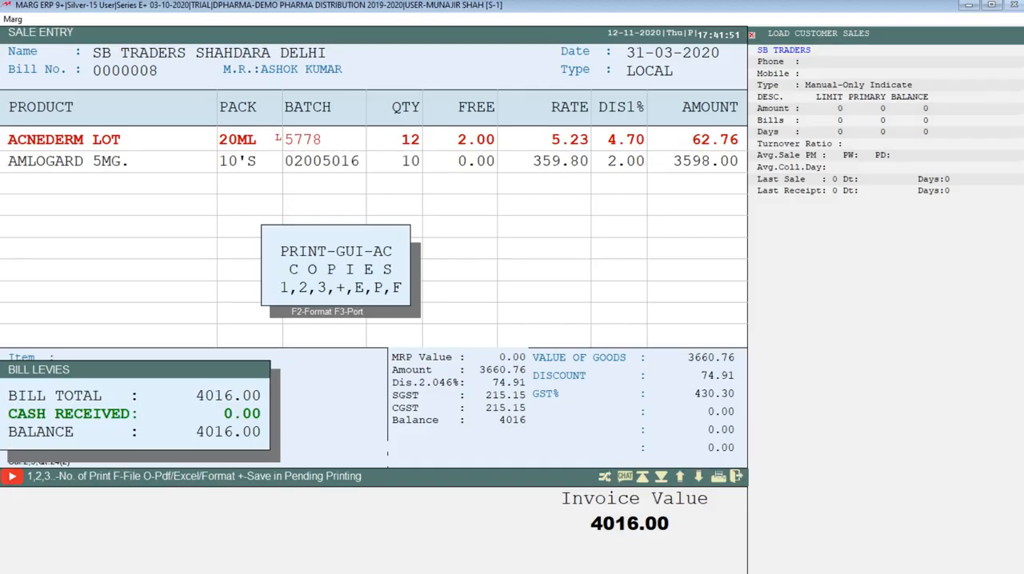
pyautogui.press('p')
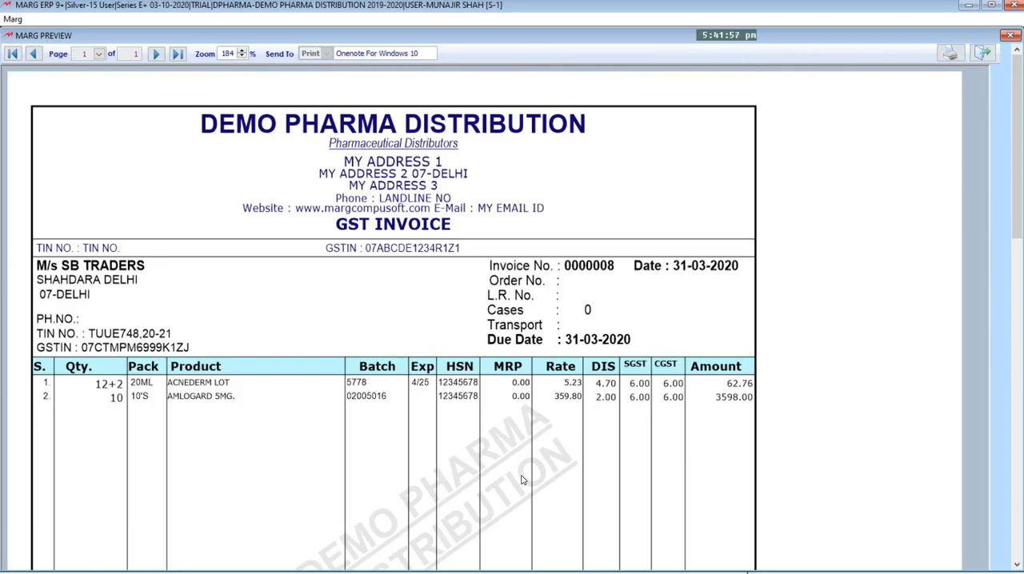
pyautogui.press('Escape')
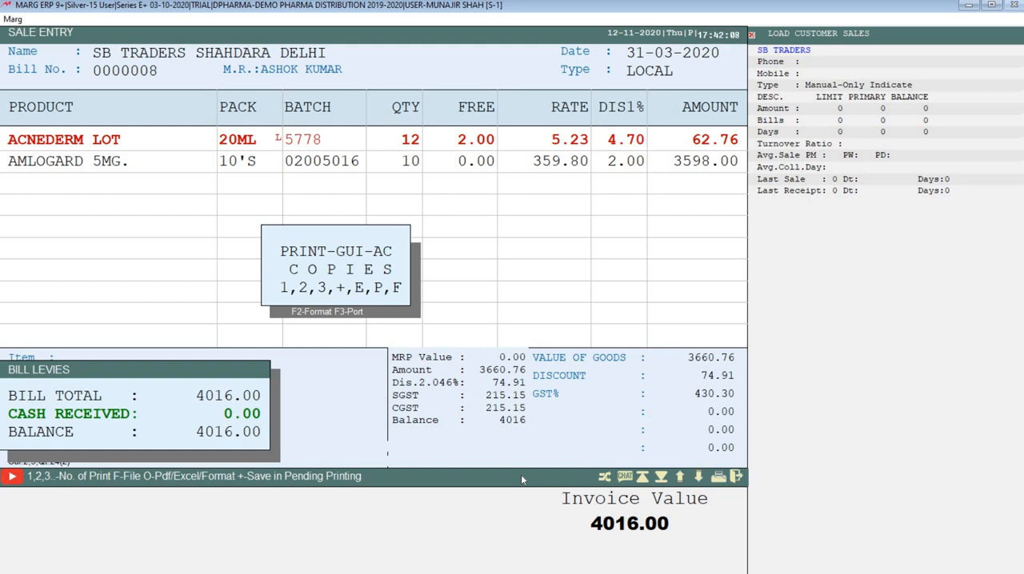
# Output the bill as a PDF report and leave the print options to return to a blank sale entry.
pyautogui.press('o')
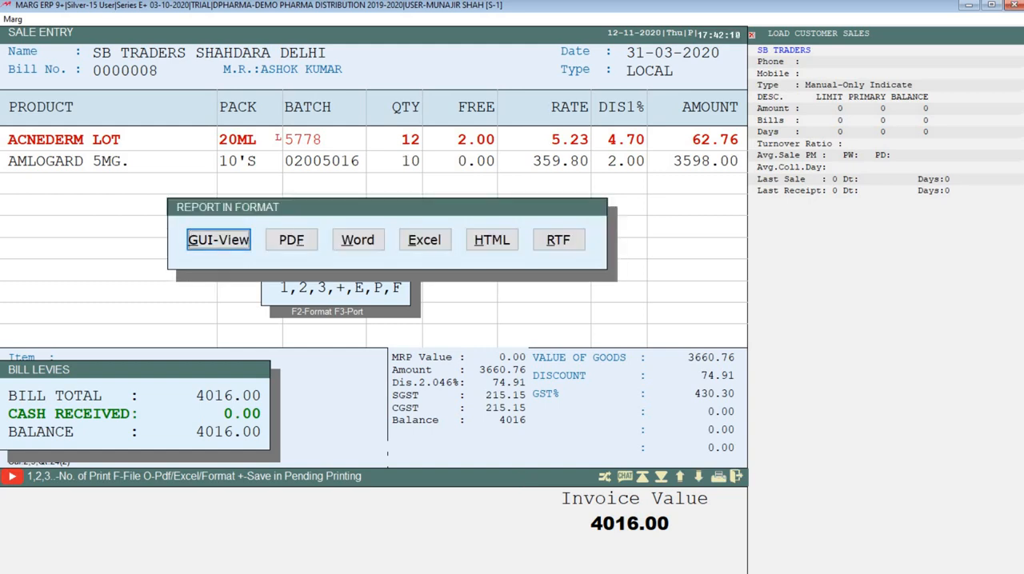
pyautogui.press('Right')
pyautogui.press('Right')
pyautogui.press('Right')
pyautogui.press('Left')
pyautogui.press('Left')
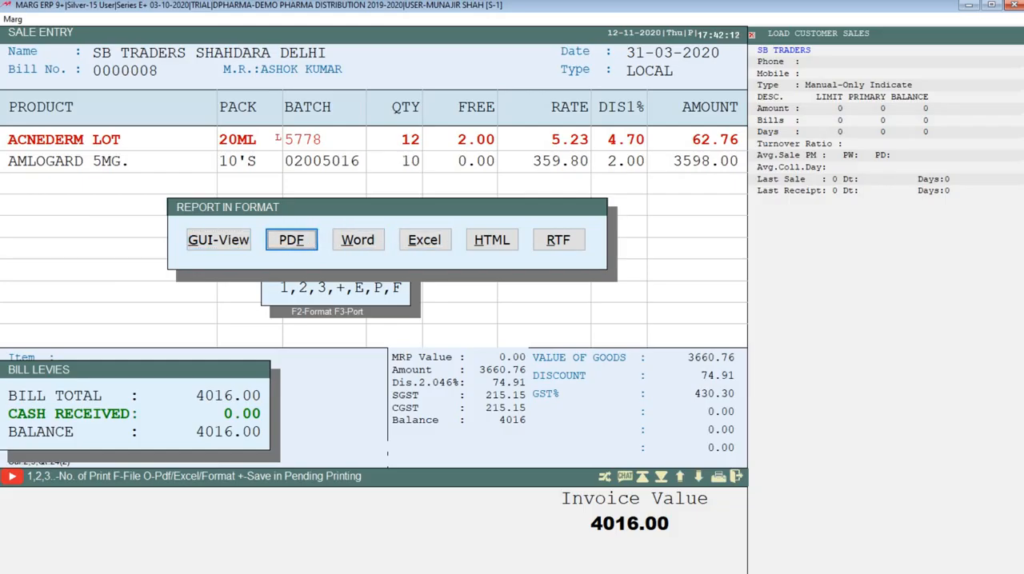
pyautogui.press('Right')
pyautogui.press('Right')
pyautogui.press('Left')
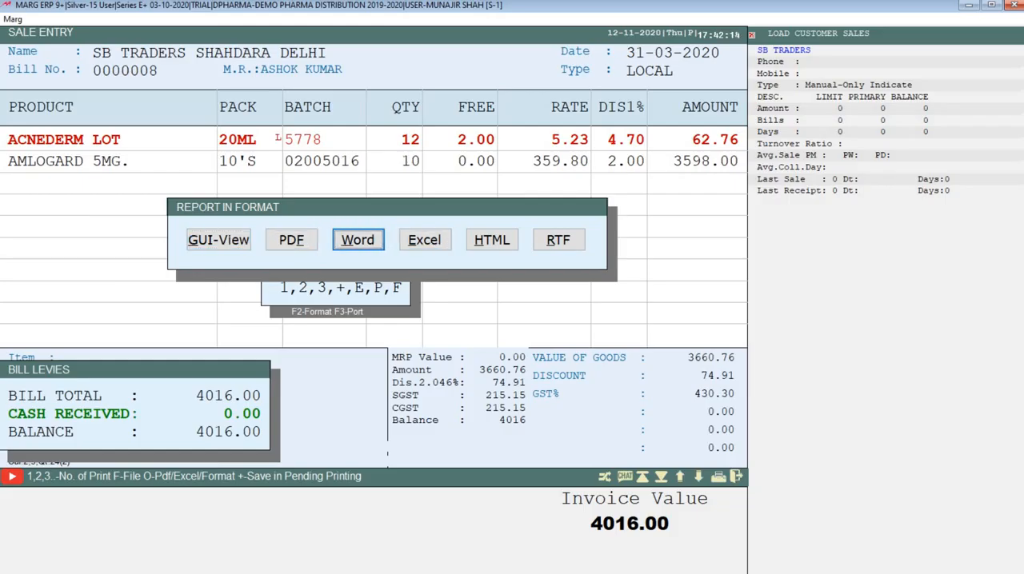
pyautogui.press('Left')
pyautogui.press('Right')
pyautogui.press('Right')
pyautogui.press('Right')
pyautogui.press('Right')
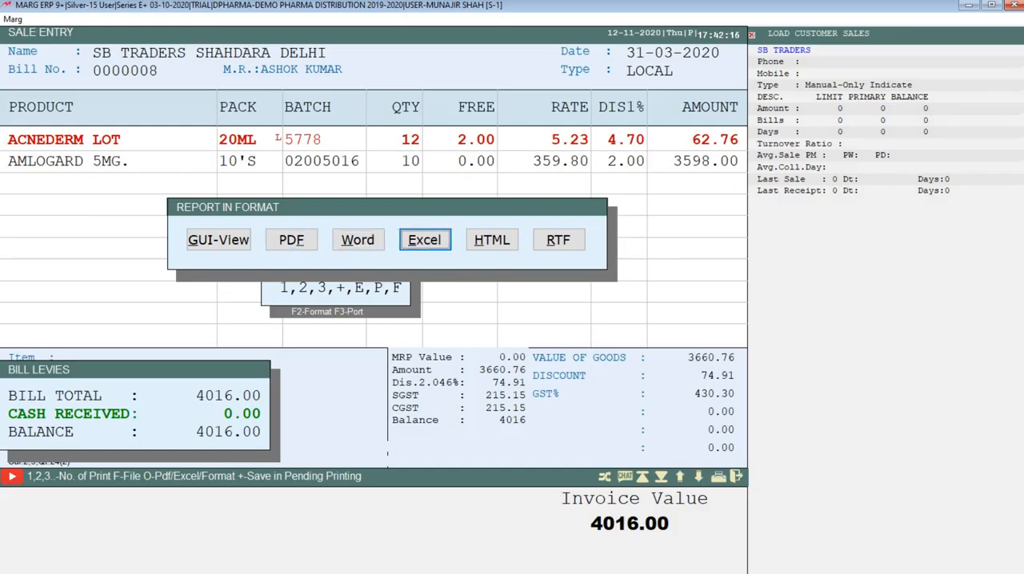
pyautogui.press('Left')
pyautogui.press('Left')
pyautogui.press('Left')
pyautogui.press('Left')
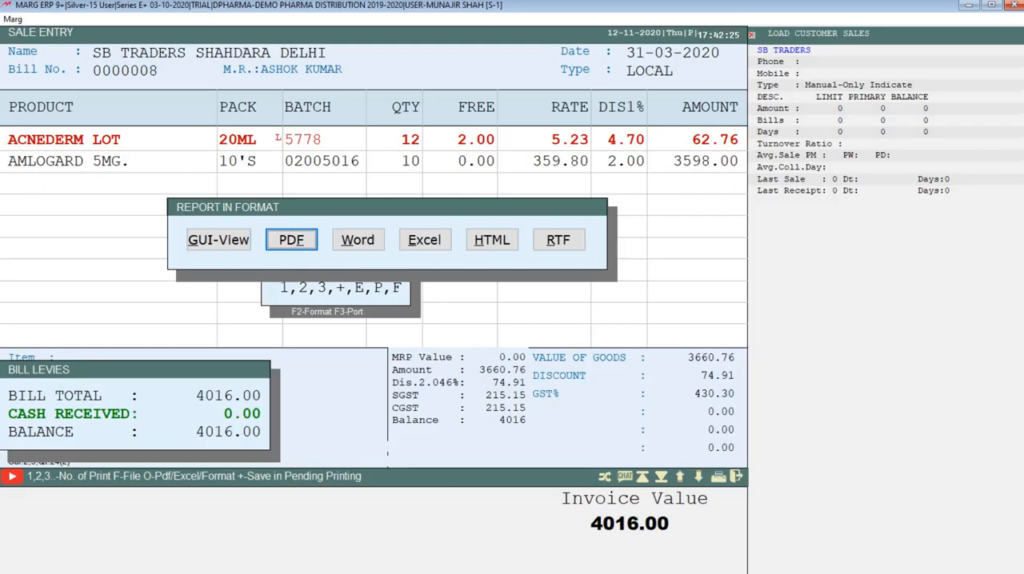
pyautogui.press('Return')
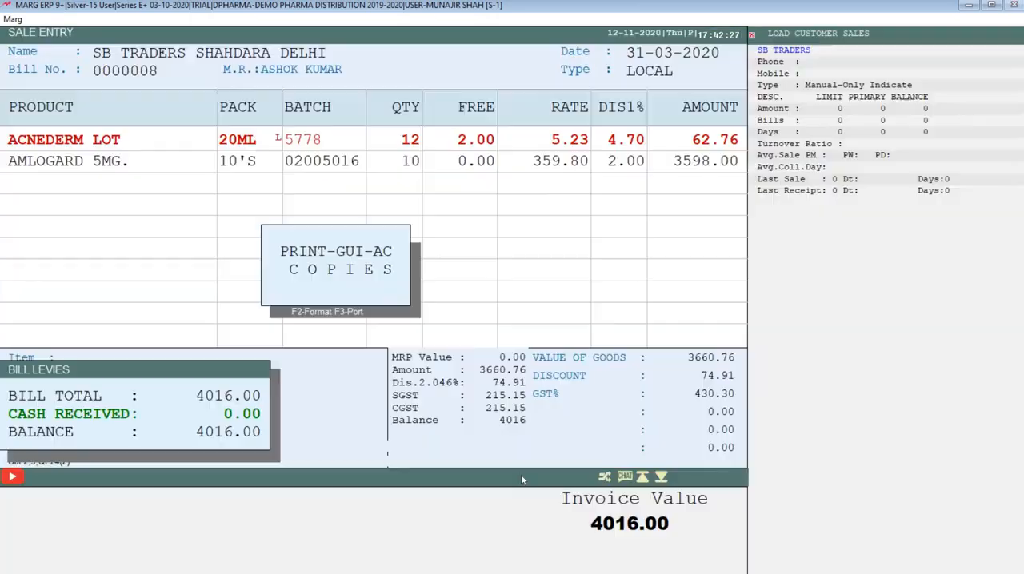
pyautogui.press('Escape')
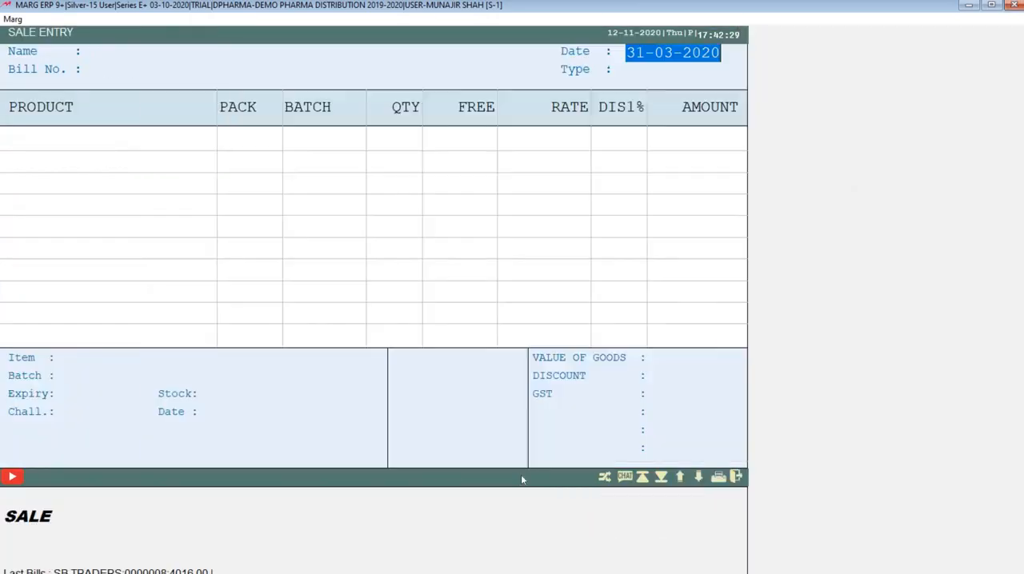